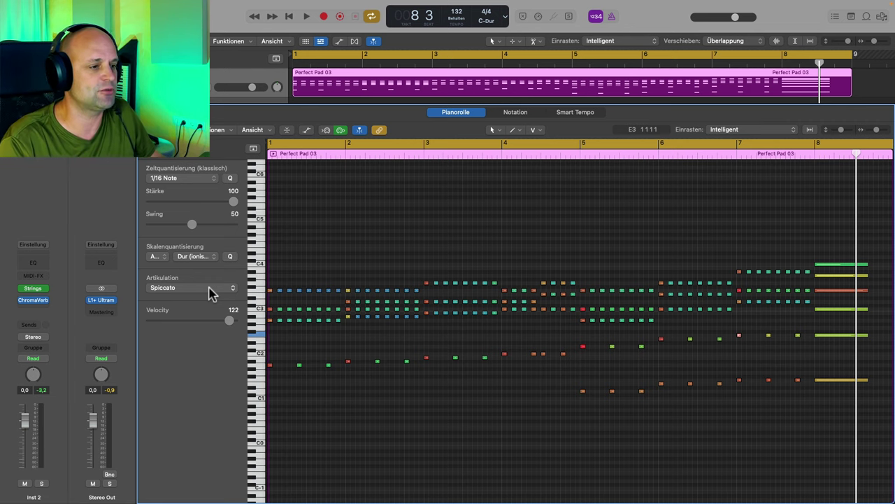
# Step: Show the region's Velocity lane, look through the available automation and MIDI parameters, and hide the lane again
pyautogui.hscroll(-2, 278, 294)
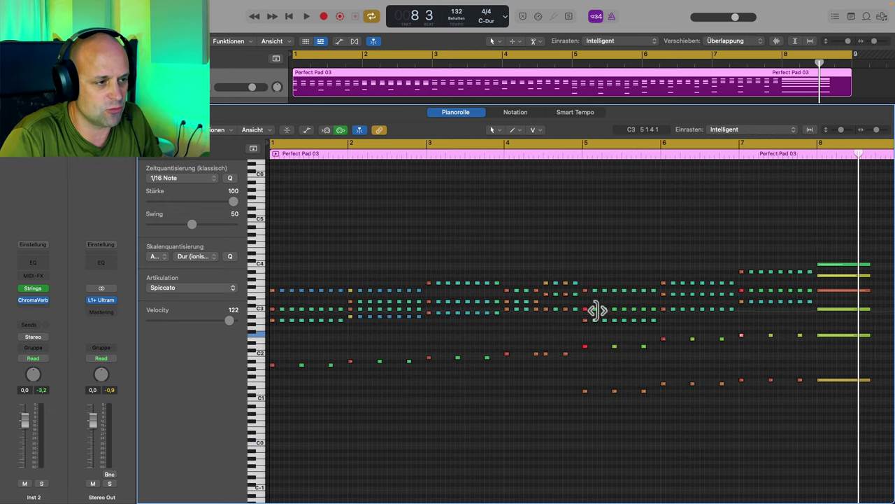
pyautogui.scroll(1, 450, 341)
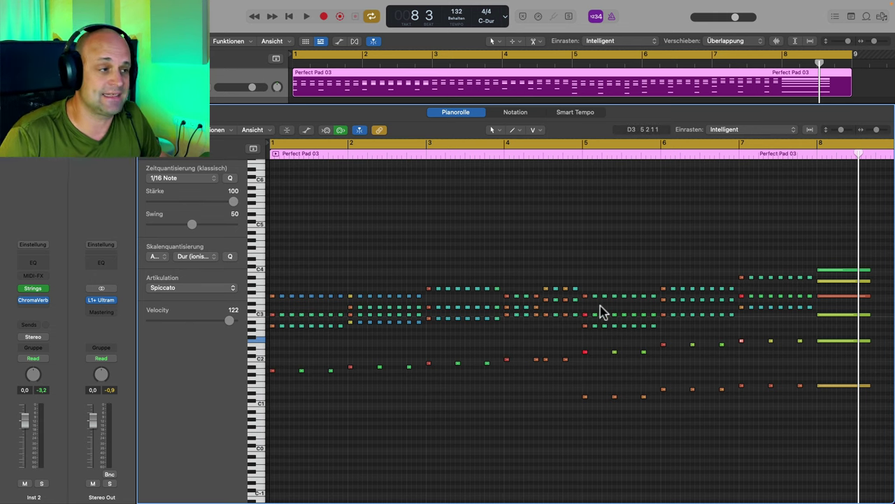
pyautogui.click(306, 130)
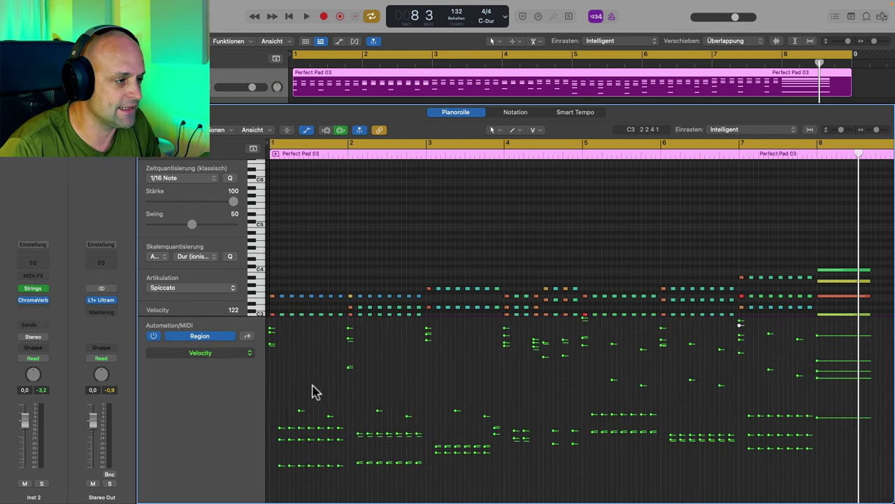
pyautogui.click(249, 353)
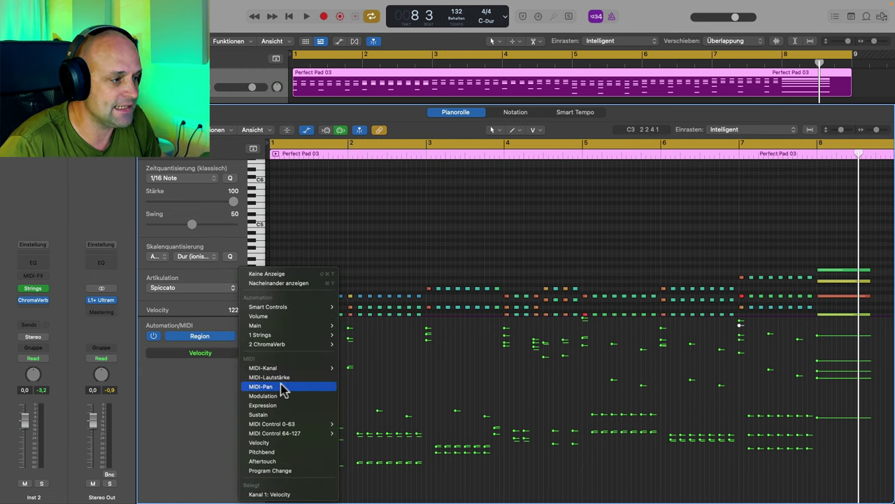
pyautogui.click(422, 385)
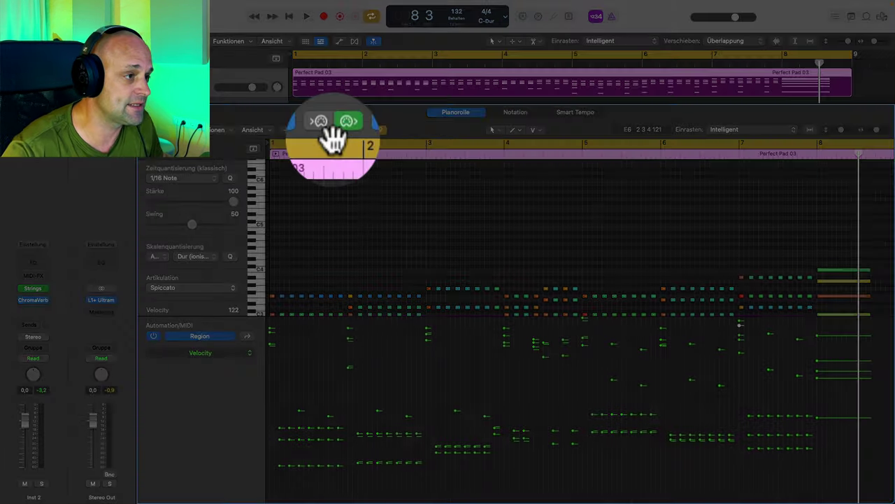
pyautogui.click(307, 130)
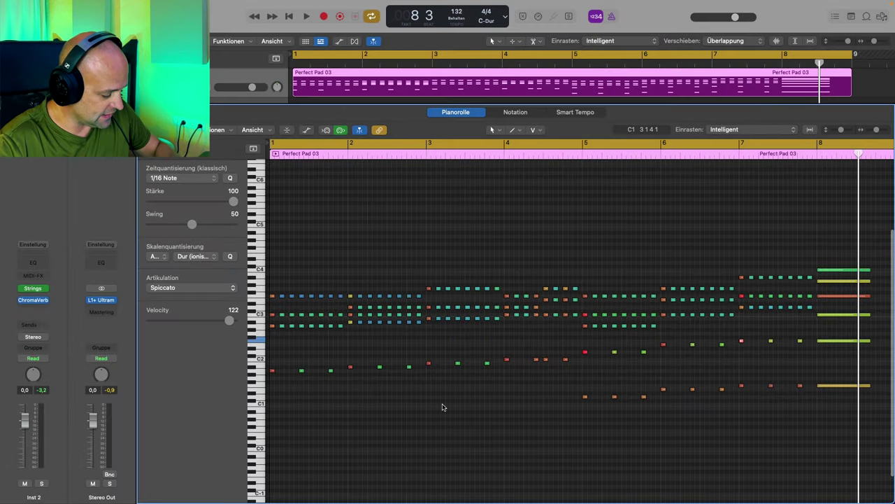
# Step: Select all notes in the piano roll and lower their velocities together until the displayed velocity is 1
pyautogui.press('super+a')
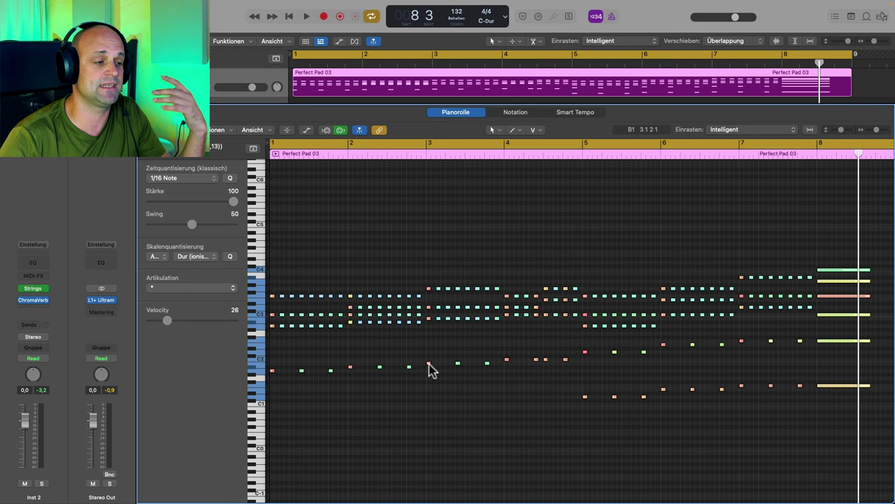
pyautogui.moveTo(430, 368)
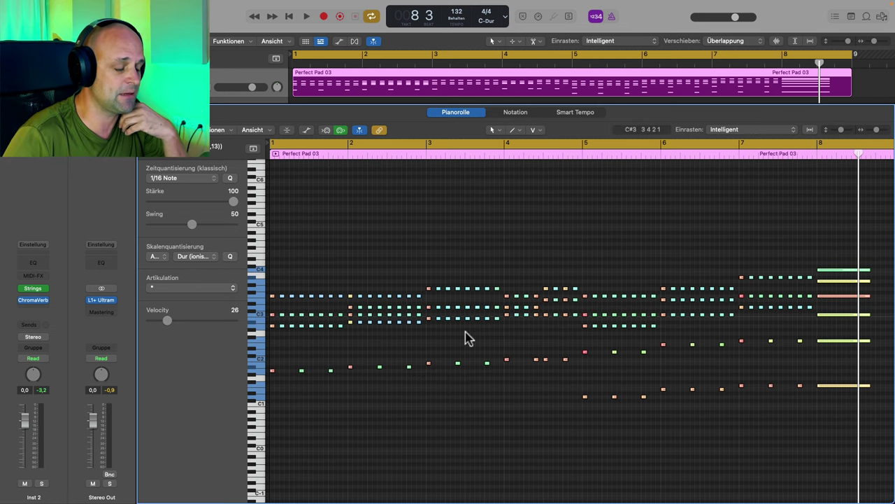
pyautogui.click(429, 365)
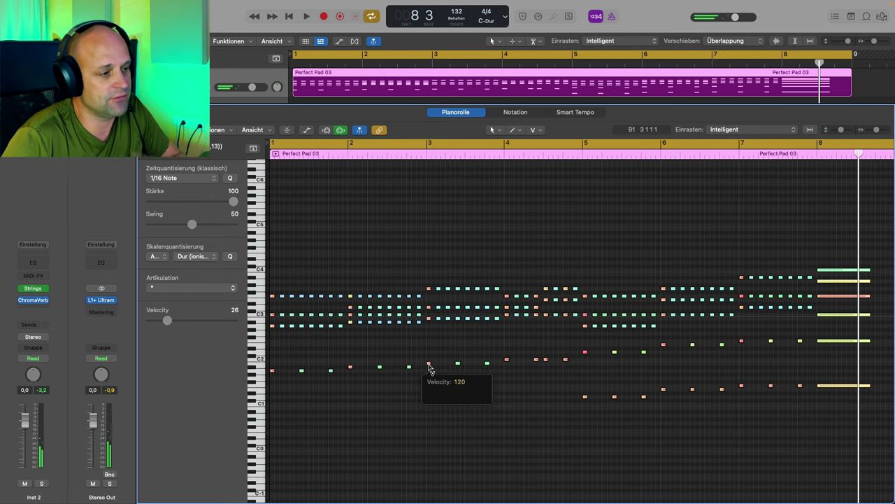
pyautogui.moveTo(429, 367); pyautogui.dragTo(429, 410)
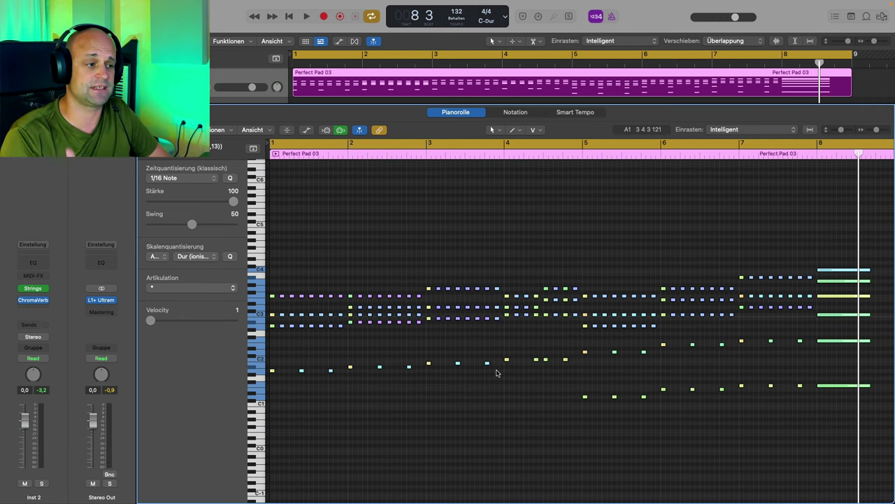
# Step: Play the region with the lowered velocities, undo the velocity change, and play it again to compare
pyautogui.press('space')
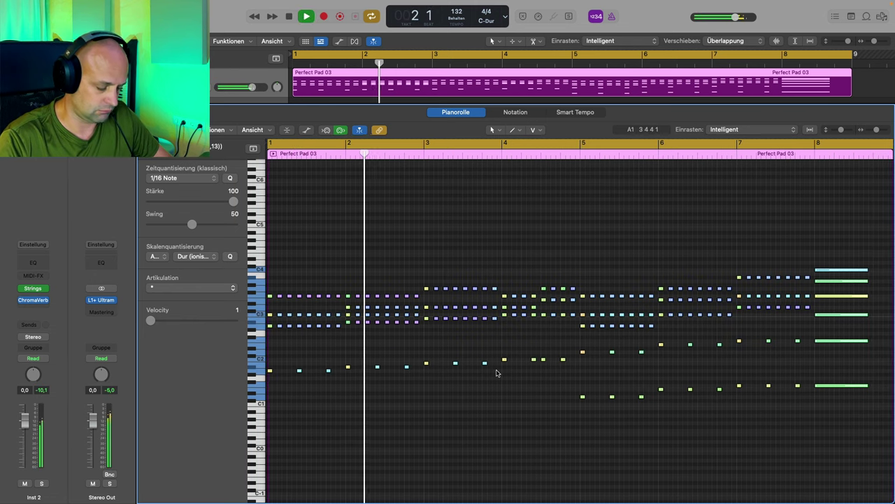
pyautogui.press('space')
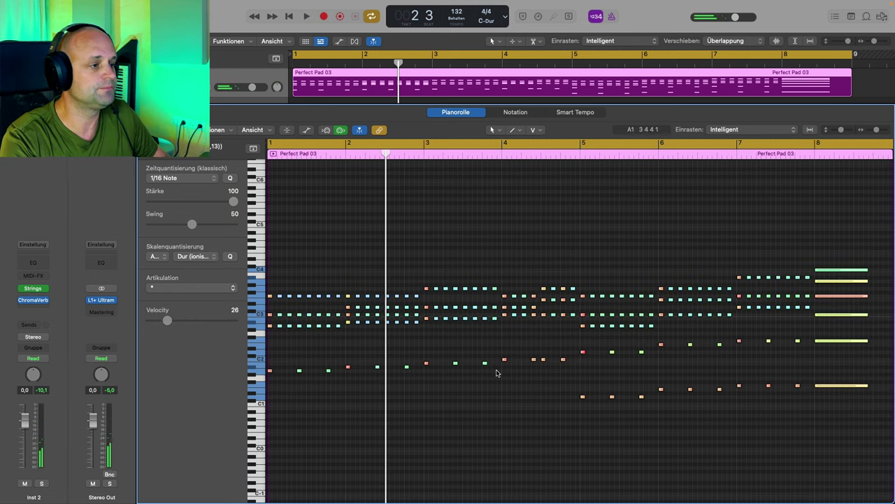
pyautogui.press('space')
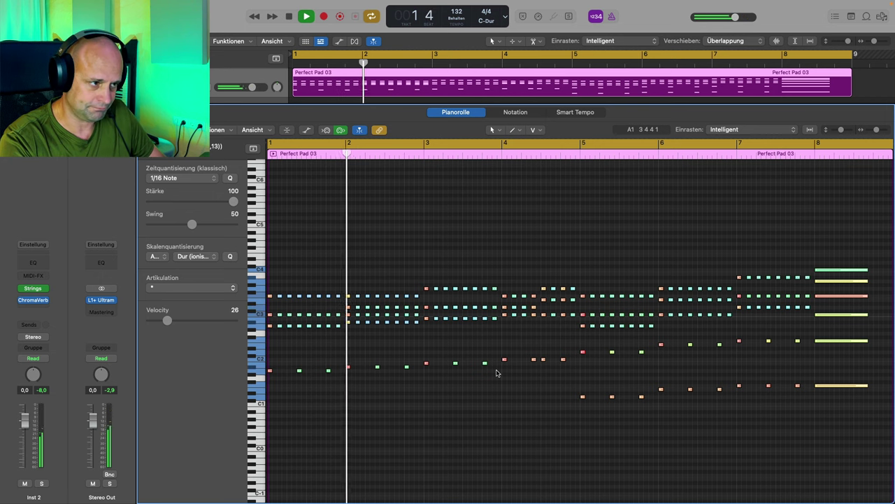
pyautogui.press('space')
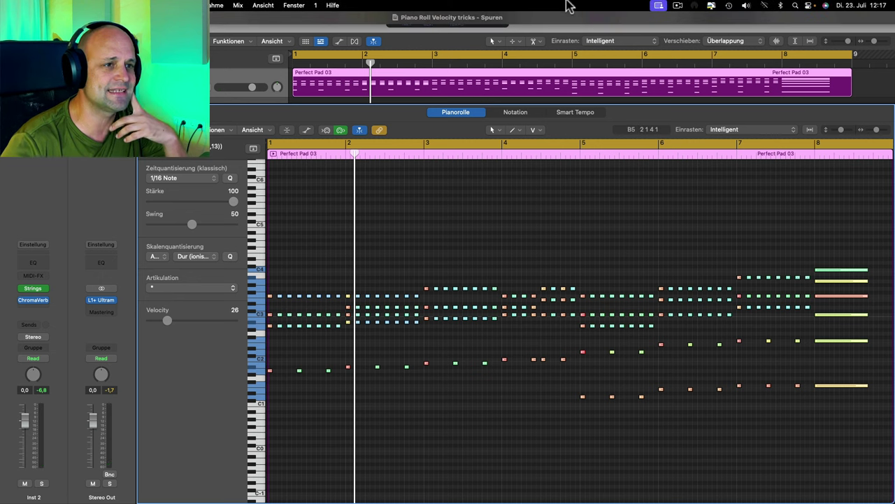
# Step: Show the region's Velocity lane beneath the piano roll and deselect all notes
pyautogui.click(306, 130)
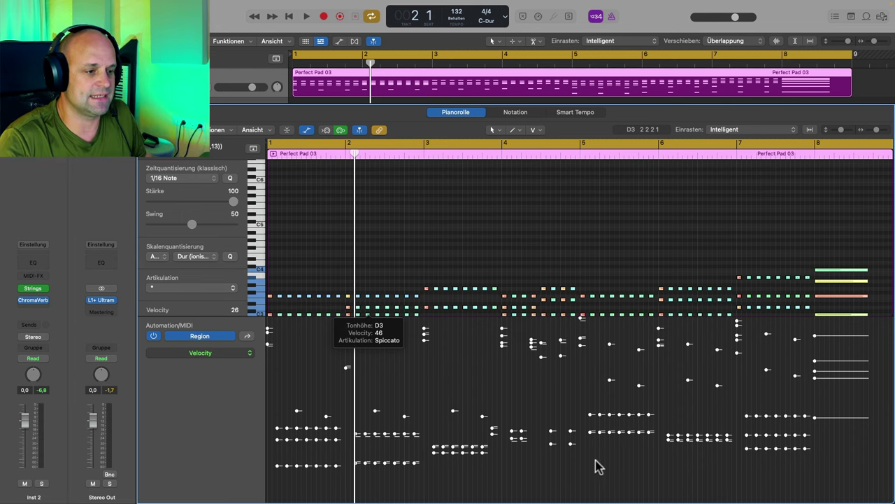
pyautogui.click(596, 481)
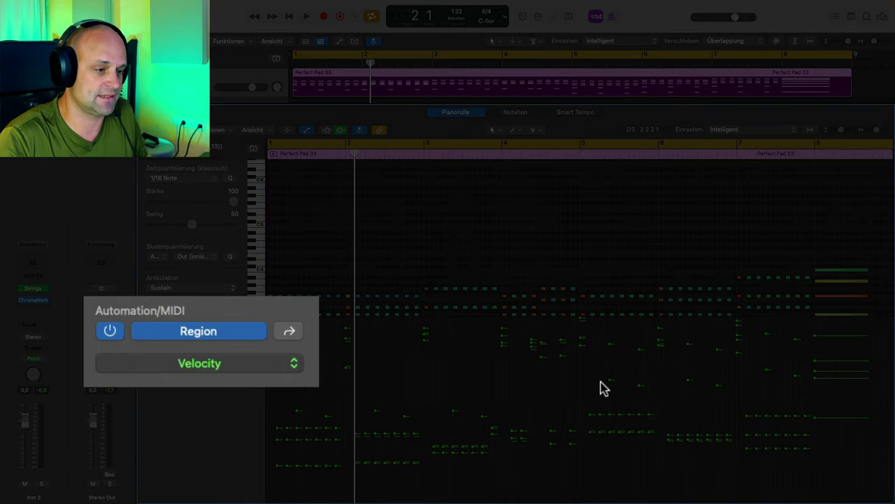
pyautogui.scroll(-3, 599, 391)
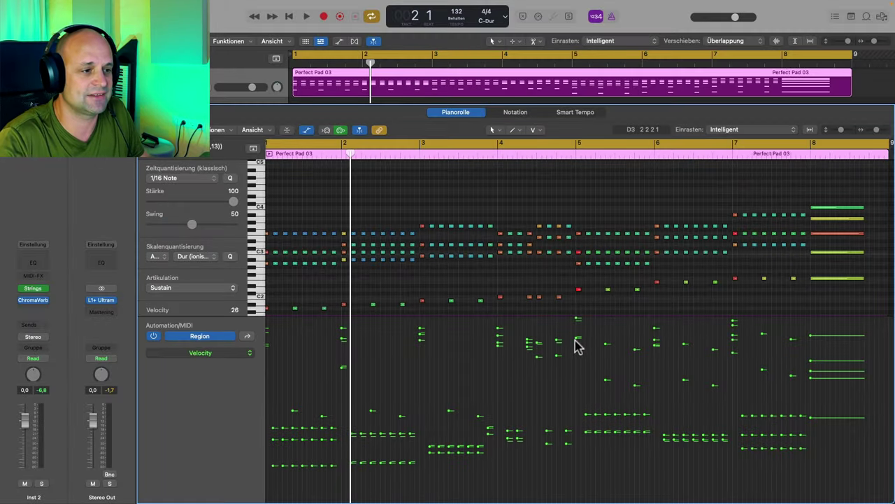
pyautogui.scroll(2, 588, 404)
pyautogui.scroll(-1, 588, 405)
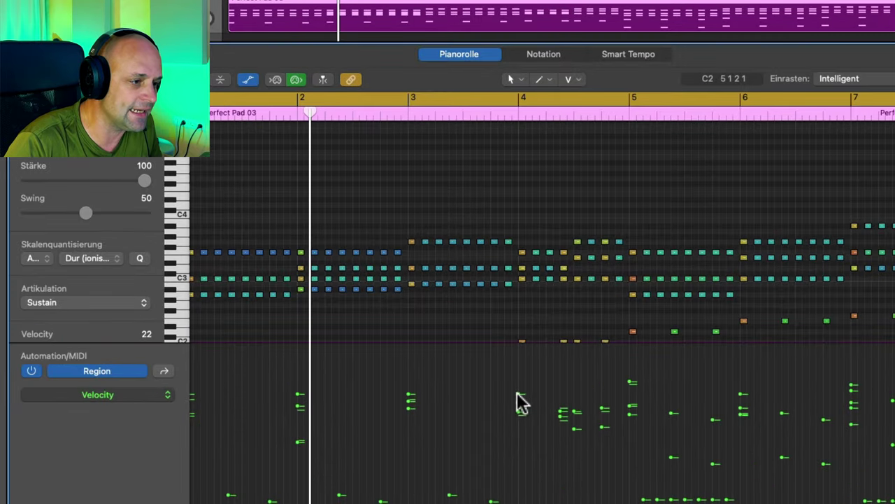
# Step: Lower the velocity of the C2 note at the start of bar 4 to 61 and undo the change
pyautogui.click(519, 405)
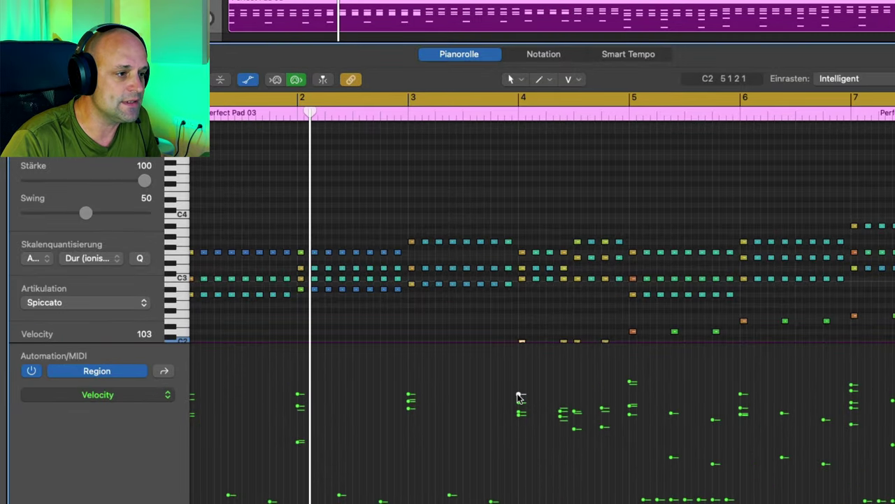
pyautogui.moveTo(519, 397); pyautogui.dragTo(520, 482)
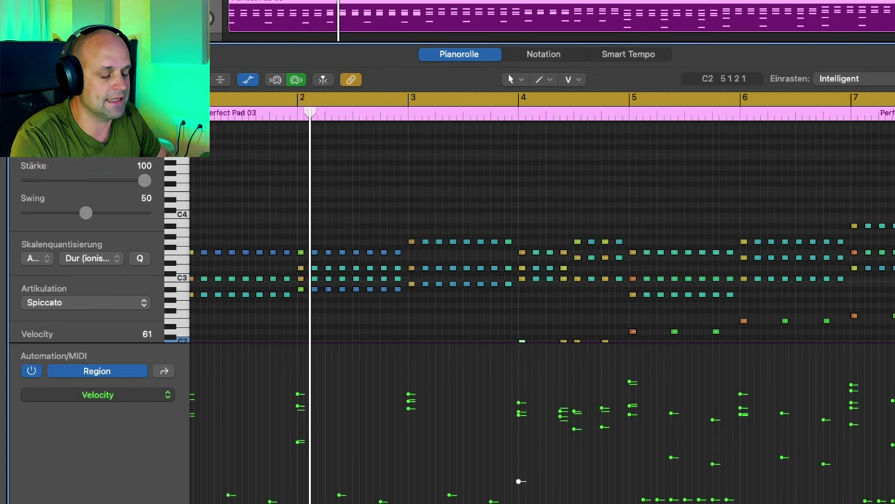
pyautogui.press('super+z')
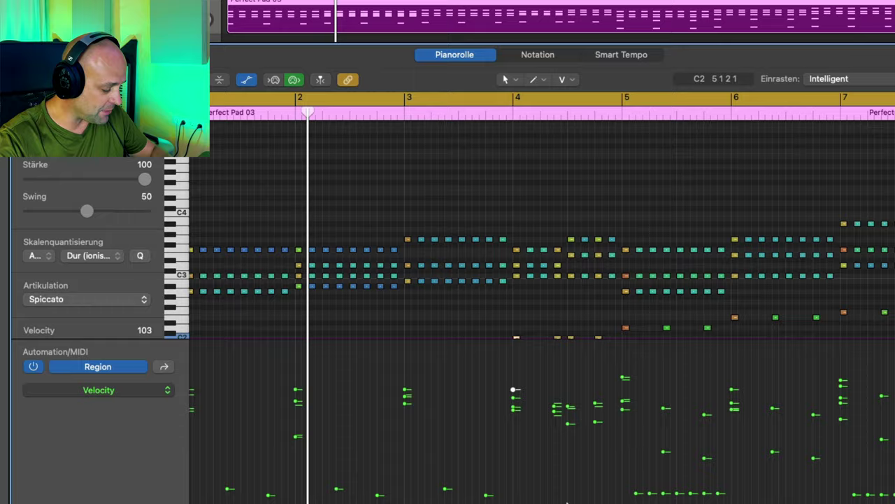
# Step: Select all notes, lower their velocities together in the Velocity lane until the displayed velocity is 7, and play the region
pyautogui.press('super+a')
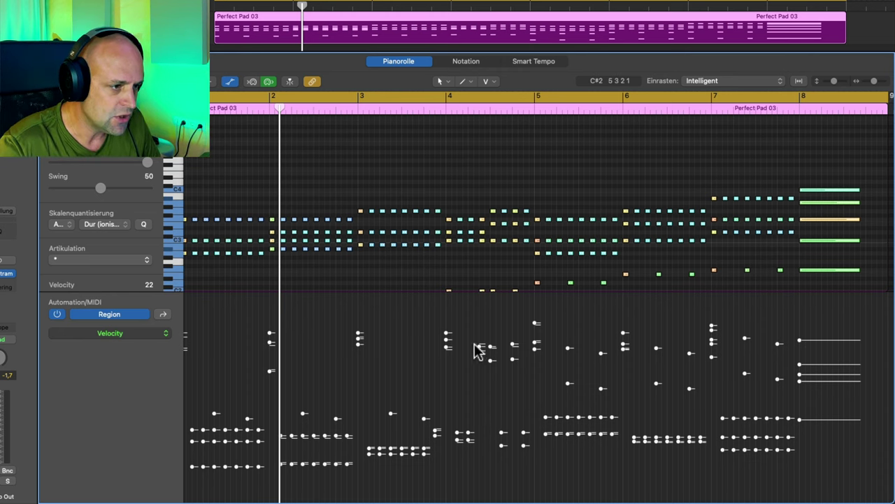
pyautogui.click(535, 322)
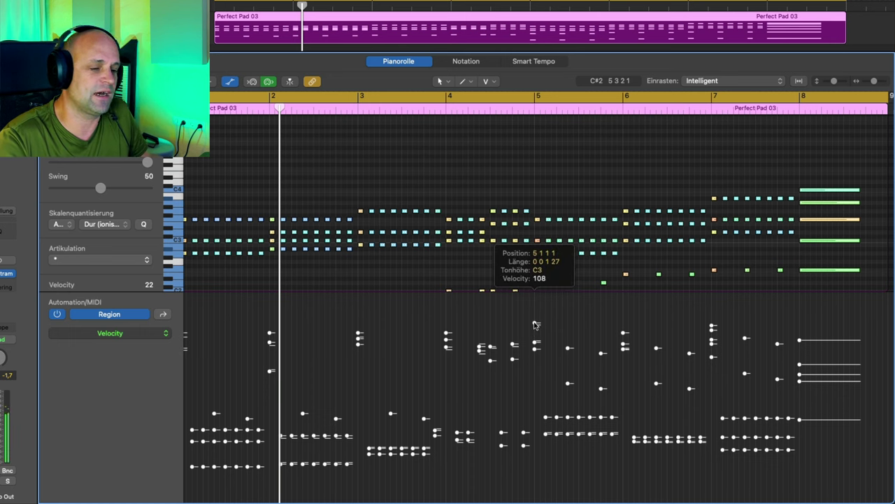
pyautogui.moveTo(535, 323); pyautogui.dragTo(544, 404)
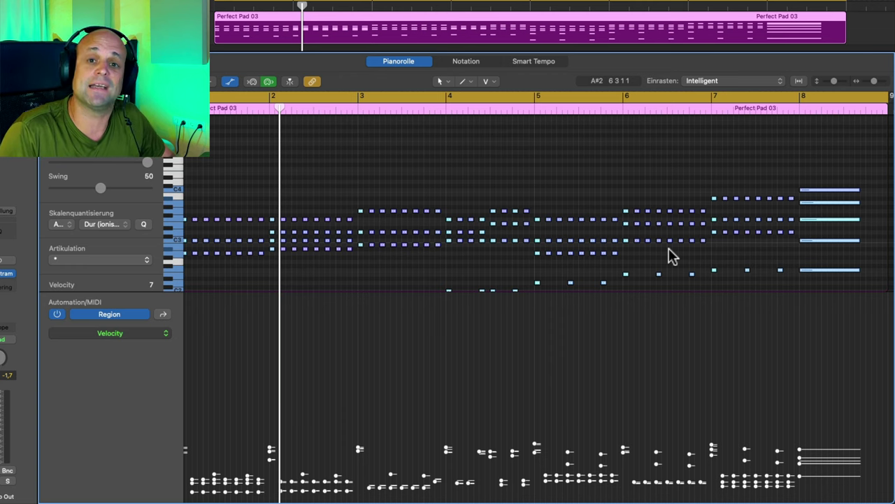
pyautogui.press('space')
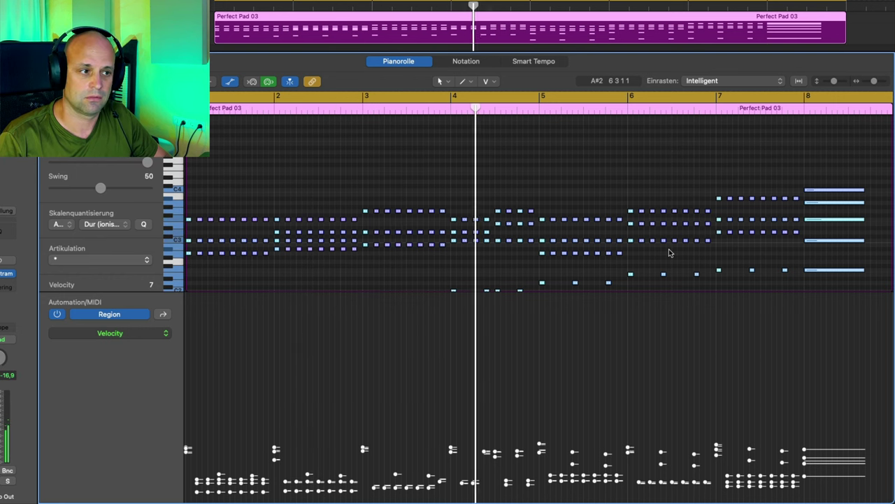
# Step: Shrink the Velocity lane to reveal the Velocity slider, raise the selected notes' velocity to 88, and play the region
pyautogui.moveTo(145, 293); pyautogui.dragTo(145, 320)
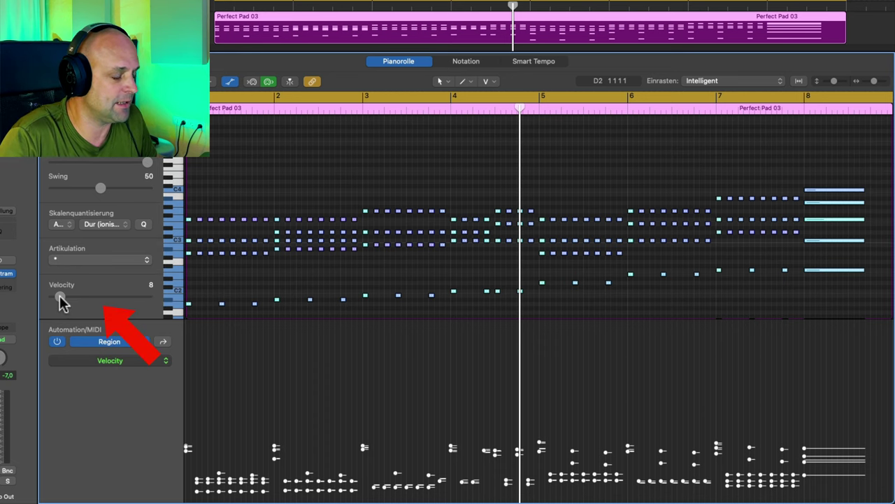
pyautogui.moveTo(59, 296); pyautogui.dragTo(117, 298)
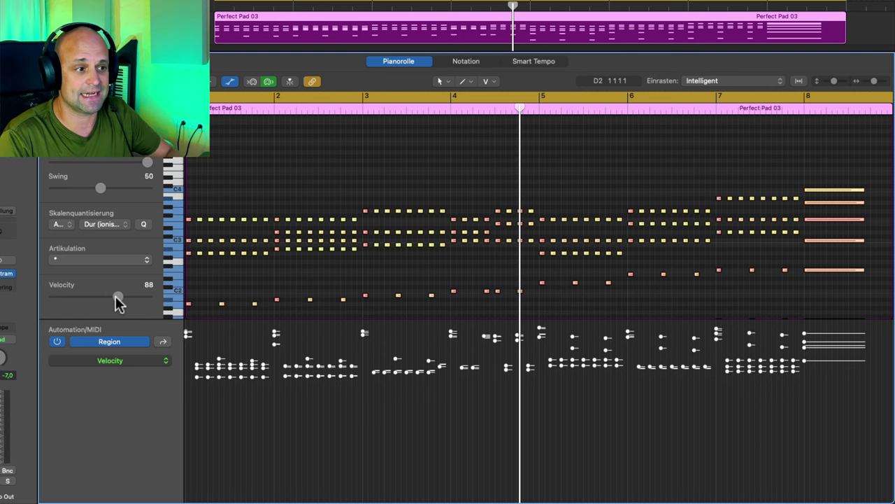
pyautogui.press('space')
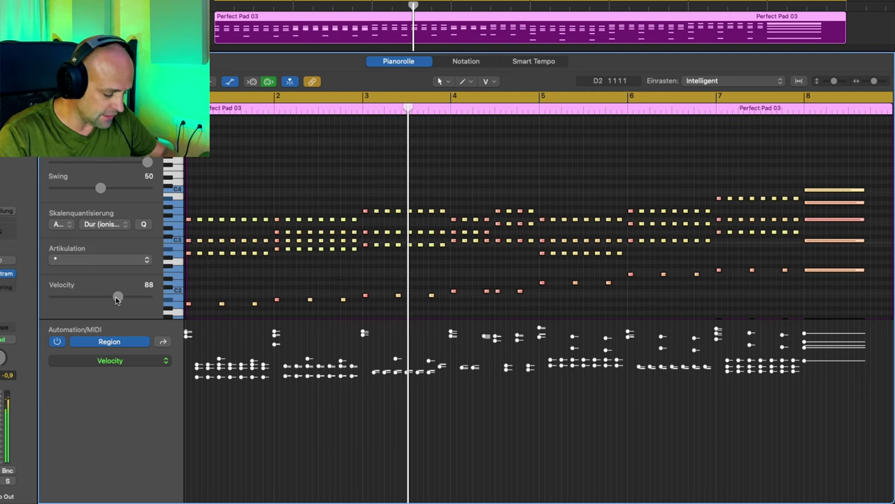
# Step: Restore the selected notes' velocity to 26 with their original spread and play the region
pyautogui.moveTo(116, 300); pyautogui.dragTo(73, 298)
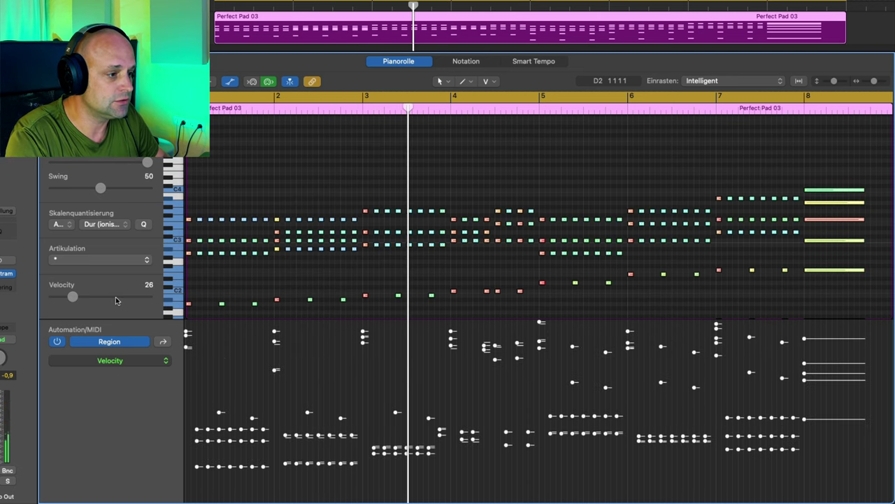
pyautogui.press('space')
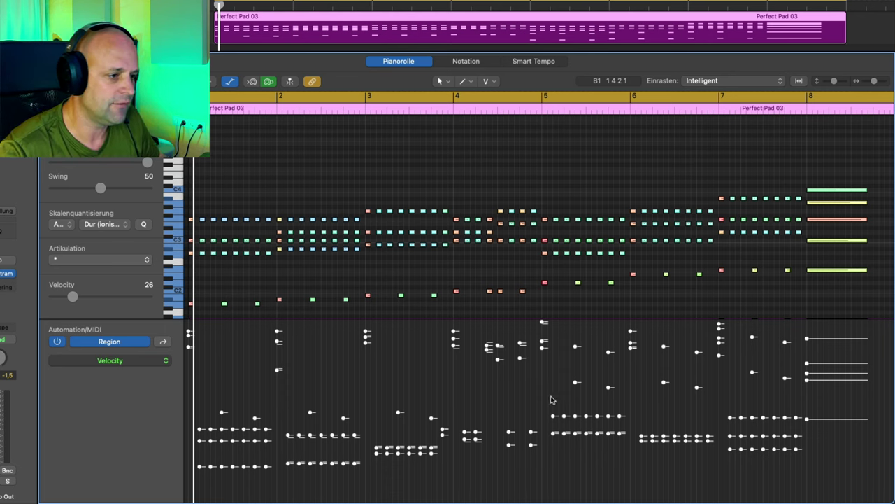
# Step: Deselect all notes, draw a rising velocity line from about 5 in bar 1 up to bar 8, and play the region
pyautogui.click(419, 377)
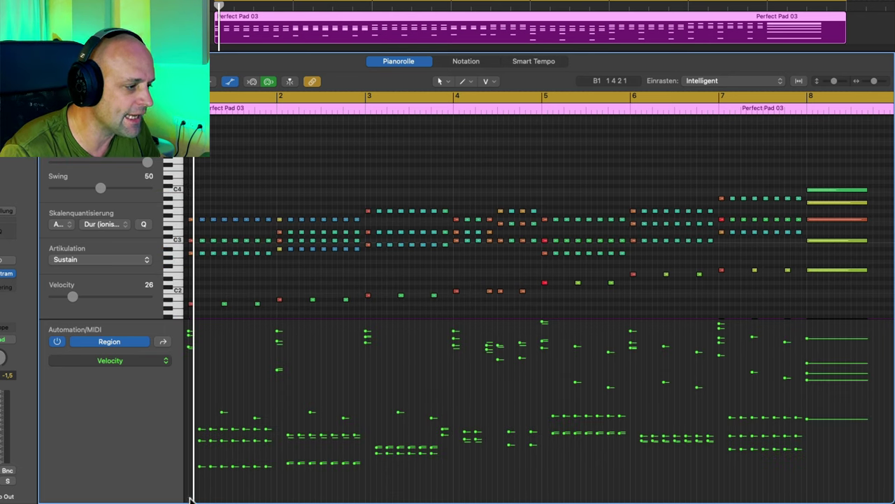
pyautogui.moveTo(189, 498)
pyautogui.mouseDown()
pyautogui.moveTo(553, 451)
pyautogui.moveTo(724, 392)
pyautogui.moveTo(668, 351)
pyautogui.moveTo(769, 397)
pyautogui.moveTo(851, 354)
pyautogui.moveTo(845, 361)
pyautogui.moveTo(856, 326)
pyautogui.moveTo(859, 334)
pyautogui.mouseUp()
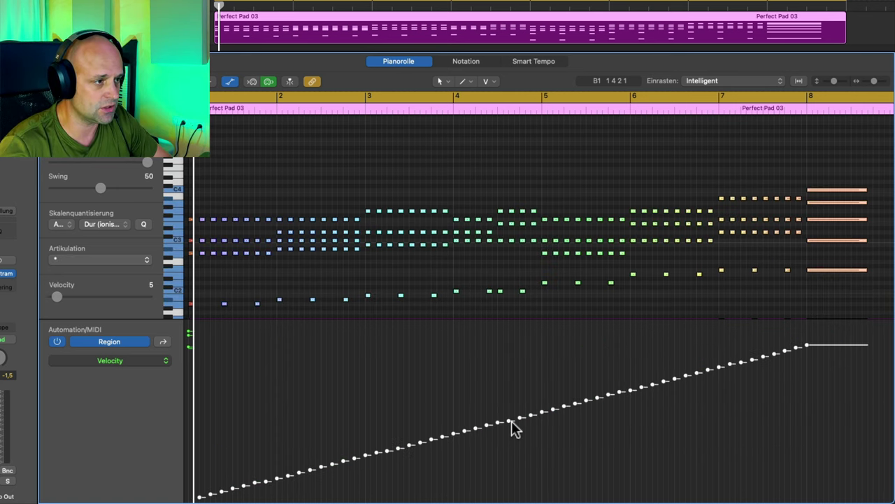
pyautogui.press('space')
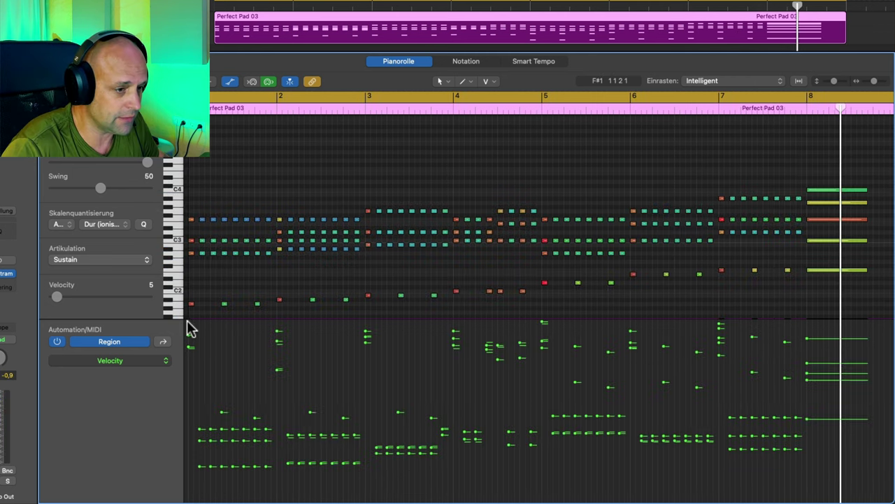
# Step: Draw a falling velocity line from the start of bar 1 down to about 23 at bar 7 and play the region from the beginning
pyautogui.moveTo(188, 323); pyautogui.dragTo(721, 467)
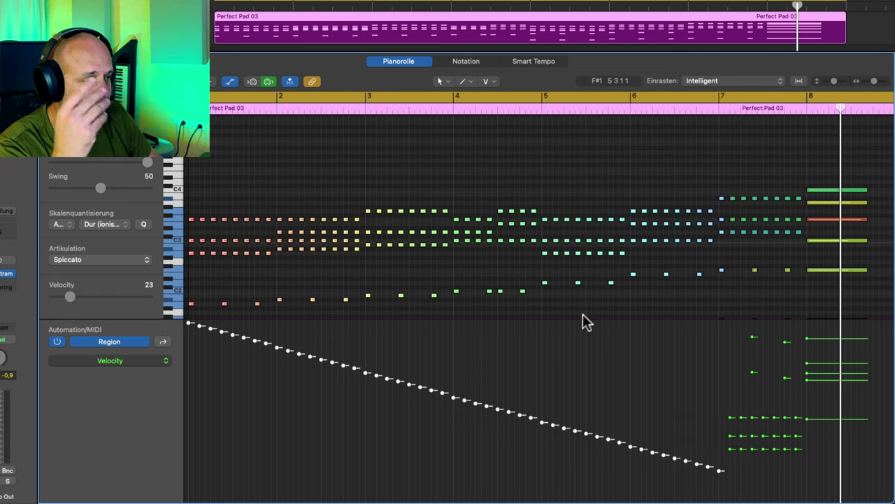
pyautogui.press('Return')
pyautogui.press('space')
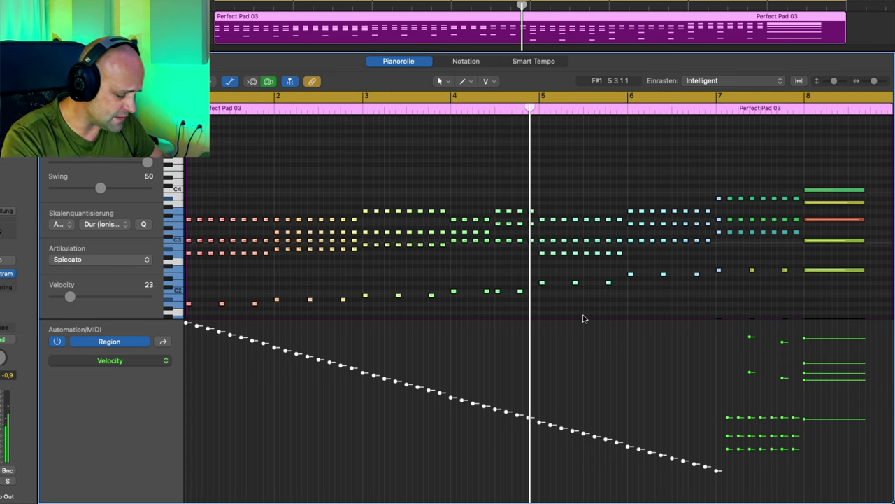
# Step: Undo the falling velocity line, hide the Automation/MIDI area and show it again
pyautogui.press('cmd+z')
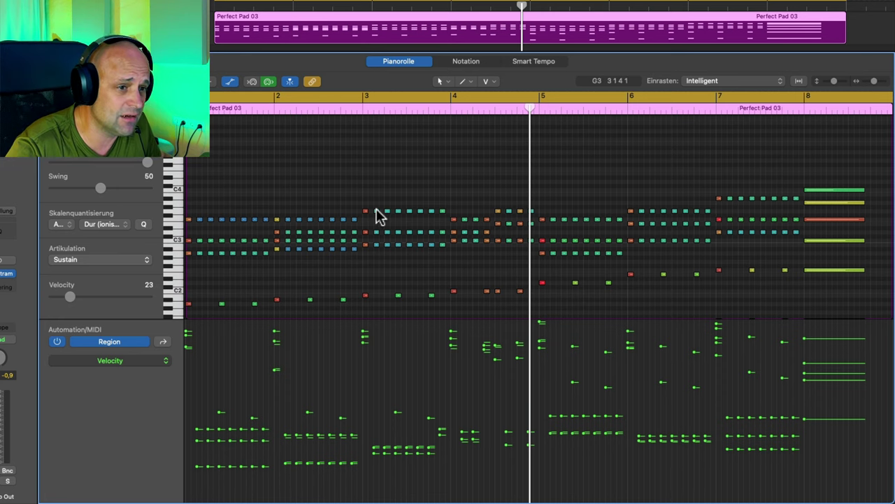
pyautogui.click(231, 82)
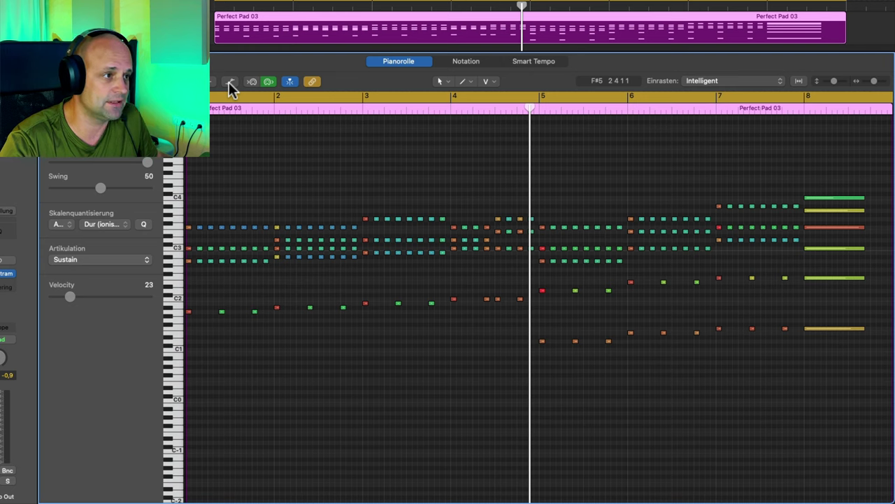
pyautogui.click(230, 82)
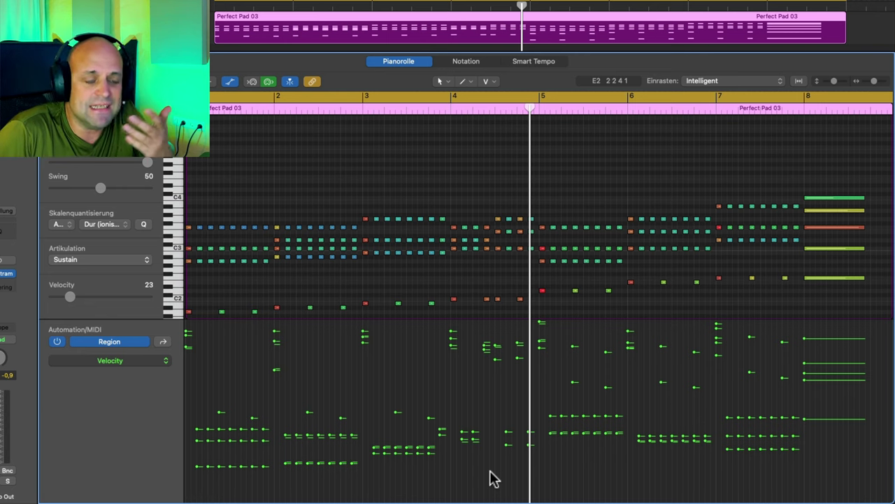
# Step: Play the region from bar 1 with its original velocities and return the playhead to the start
pyautogui.doubleClick(189, 109)
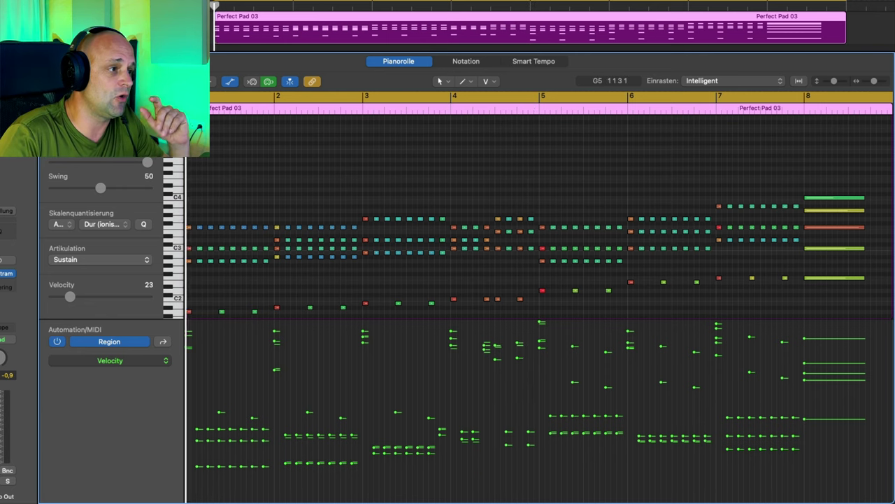
pyautogui.press('space')
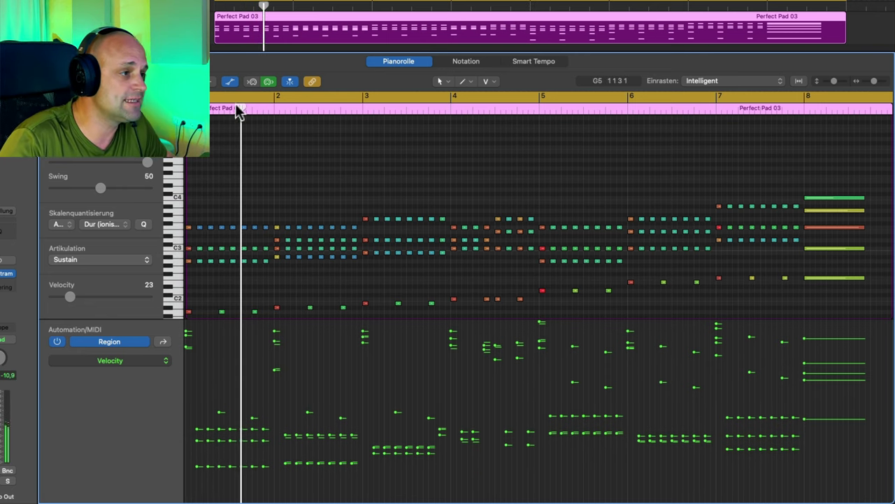
pyautogui.moveTo(234, 106); pyautogui.dragTo(182, 106)
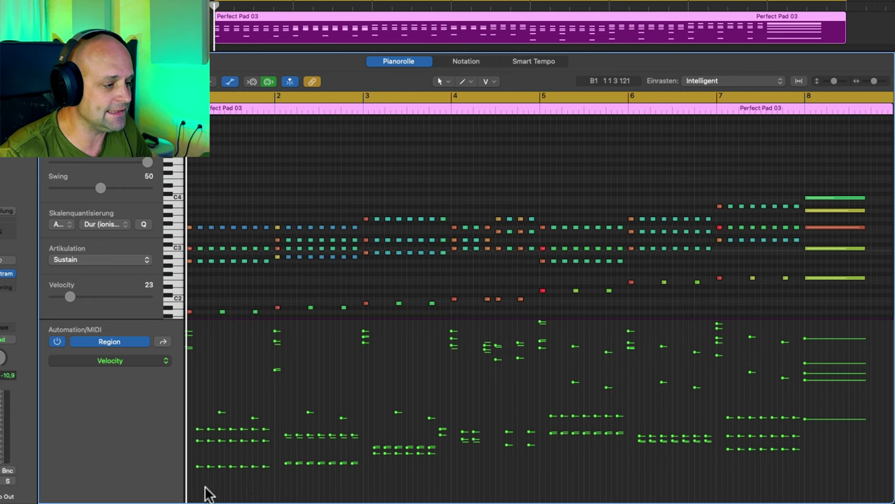
# Step: Draw a relative rising velocity ramp from bar 1 to bar 8 that keeps the differences between notes, and play the region
pyautogui.moveTo(199, 494)
pyautogui.mouseDown()
pyautogui.moveTo(417, 435)
pyautogui.moveTo(505, 382)
pyautogui.mouseUp()
pyautogui.press('super+z')
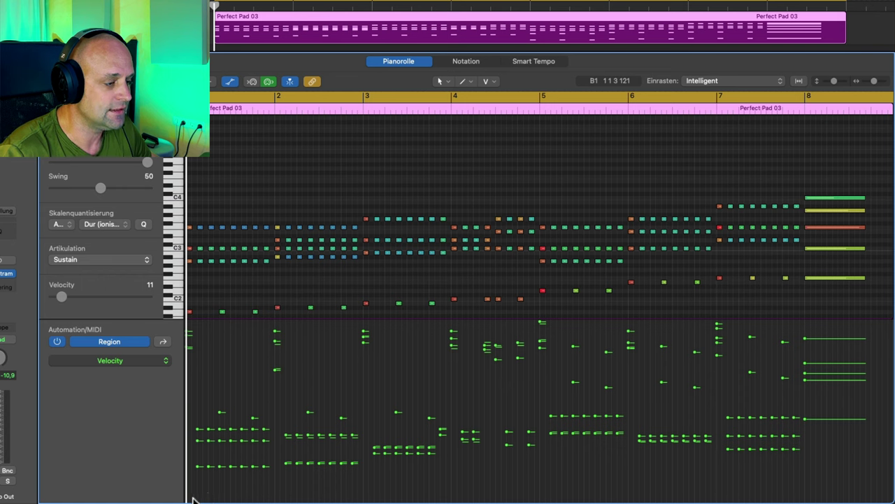
pyautogui.press('super')
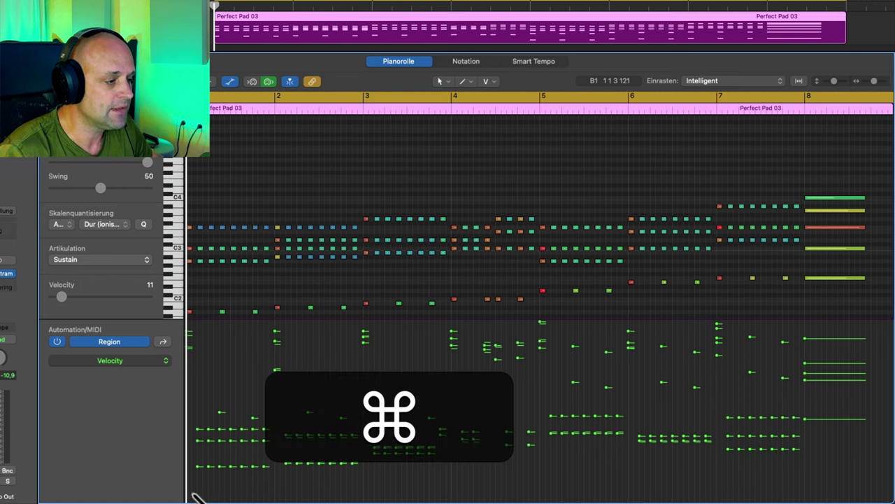
pyautogui.moveTo(197, 495); pyautogui.dragTo(775, 375)
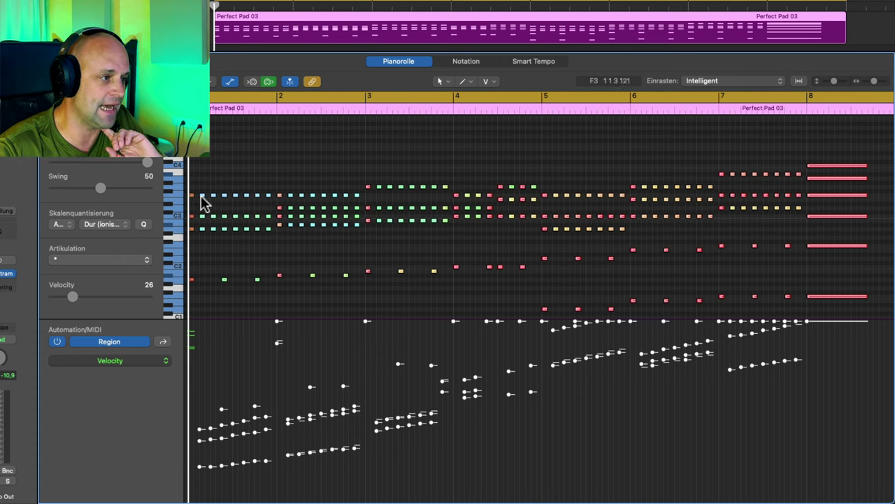
pyautogui.moveTo(200, 195)
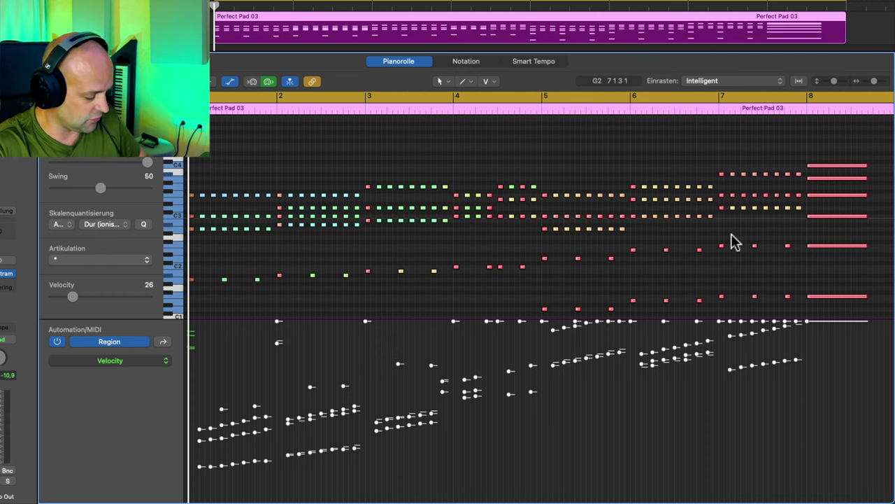
pyautogui.press('space')
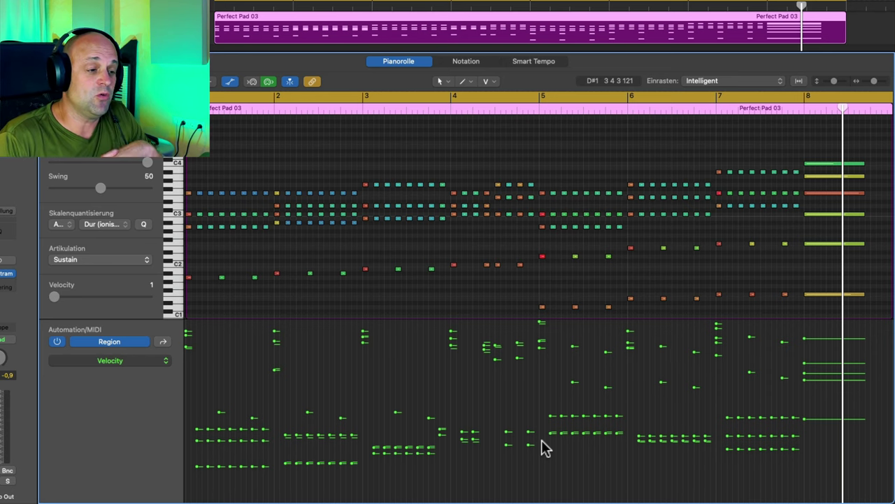
# Step: Select all notes from bar 4 to just past the start of bar 6 as a time range in the Velocity lane, and deselect them
pyautogui.scroll(-2, 558, 442)
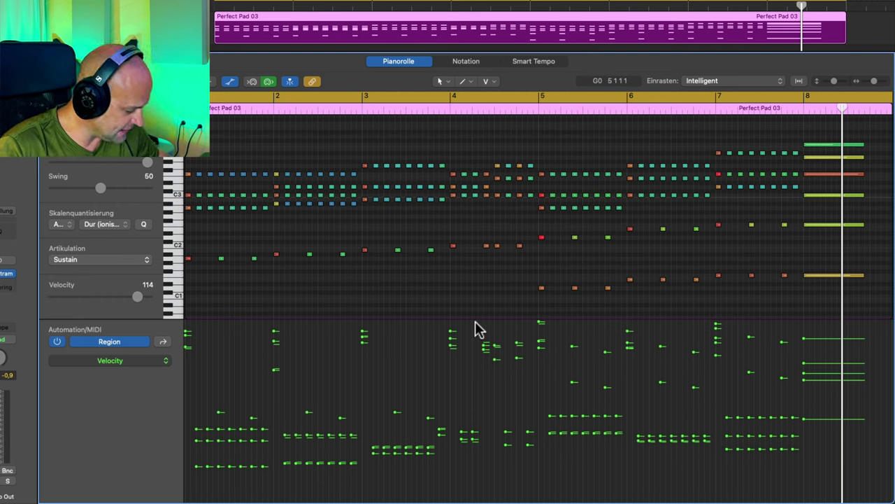
pyautogui.press('shift')
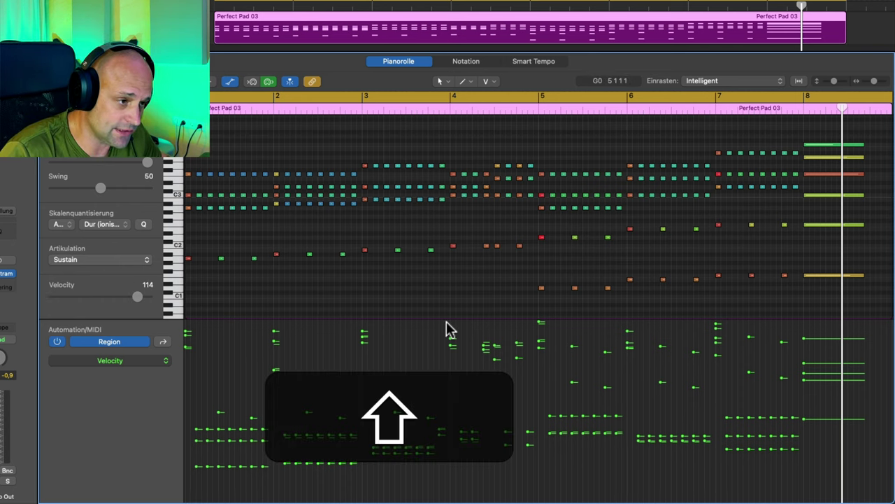
pyautogui.moveTo(456, 354); pyautogui.dragTo(637, 338)
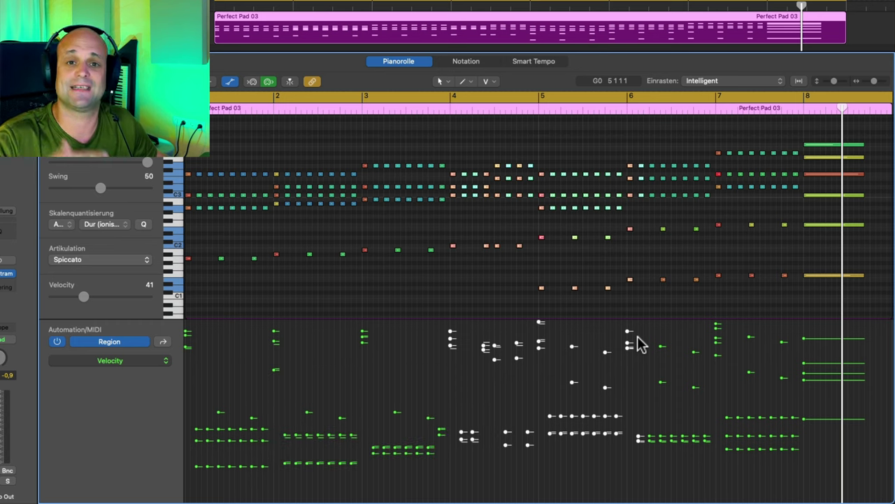
pyautogui.click(462, 370)
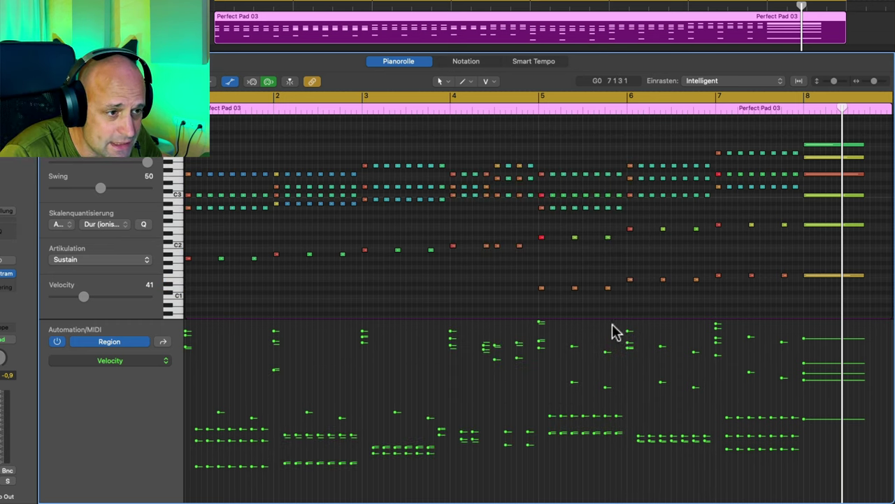
# Step: Select all notes from bar 6 to the start of bar 7 as a time range in the Velocity lane, and deselect them
pyautogui.press('shift')
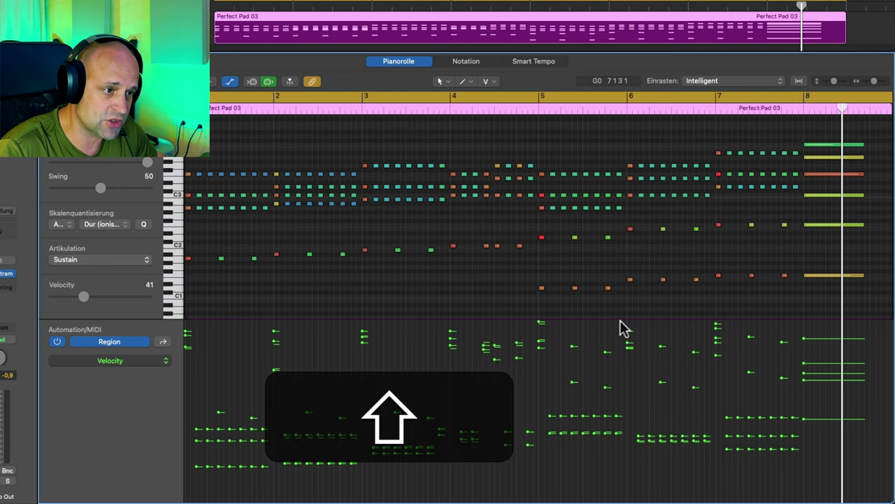
pyautogui.moveTo(621, 322); pyautogui.dragTo(735, 340)
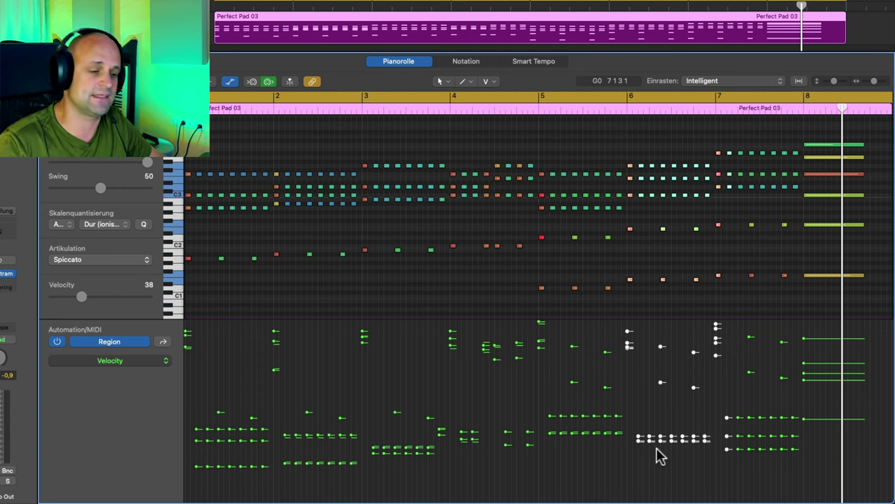
pyautogui.click(656, 411)
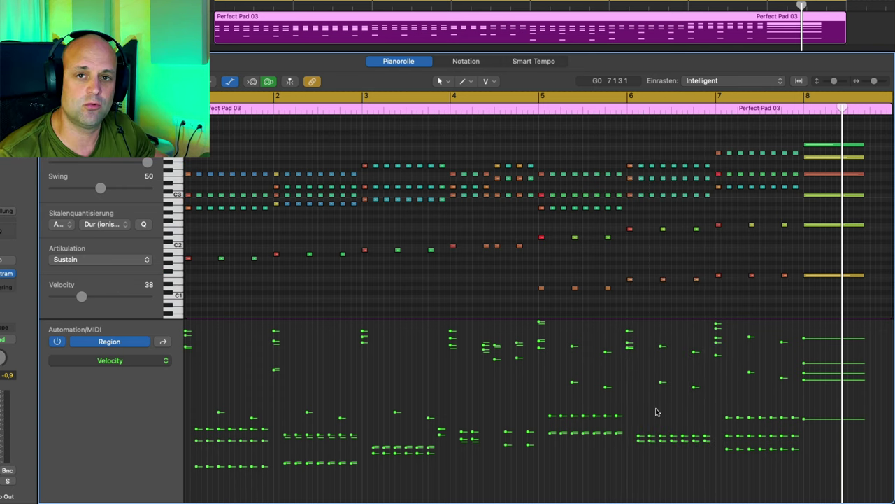
# Step: Select only the loud velocity events in a rectangle from bar 4 to bar 7, lower them to 72, and undo the change
pyautogui.press('shift')
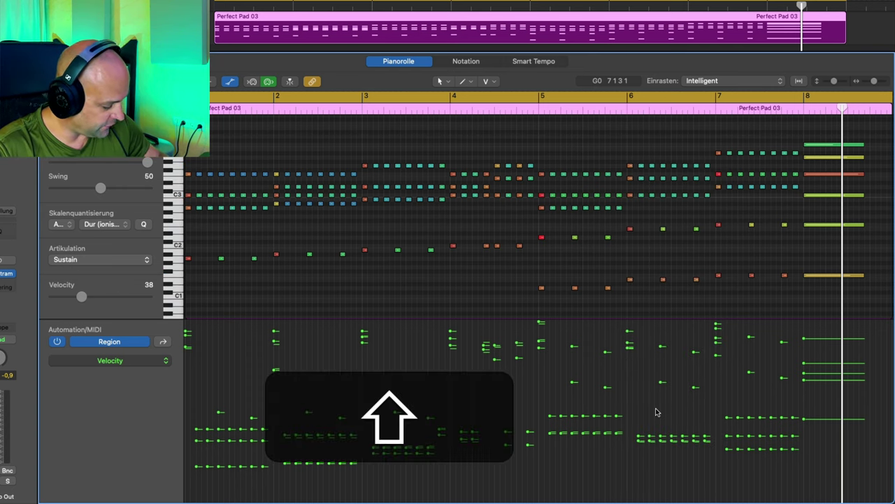
pyautogui.press('ctrl')
pyautogui.press('alt')
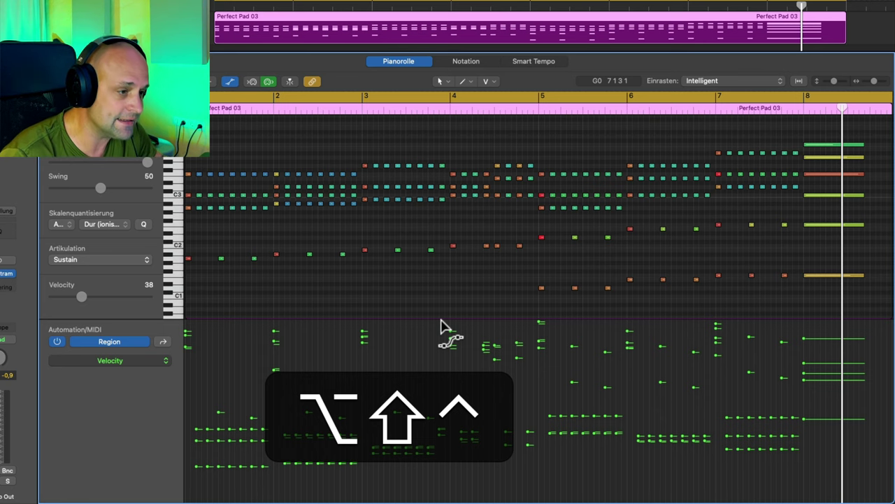
pyautogui.moveTo(440, 323); pyautogui.dragTo(768, 344)
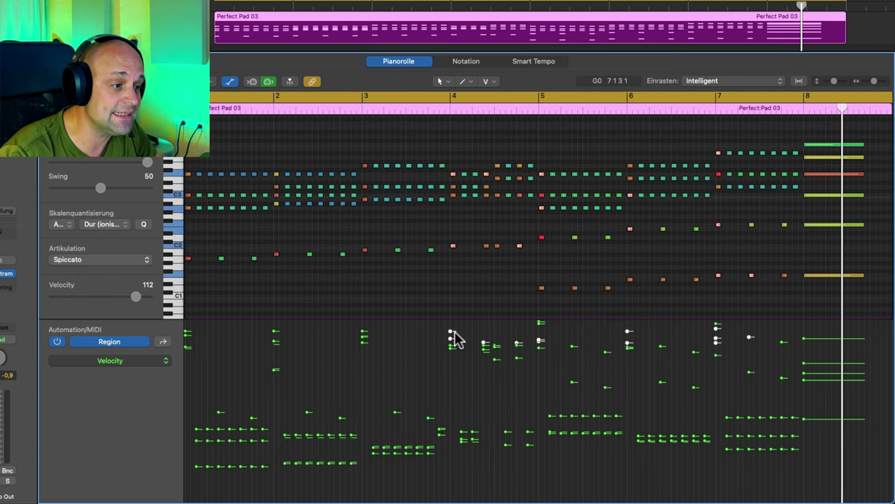
pyautogui.moveTo(452, 336); pyautogui.dragTo(454, 379)
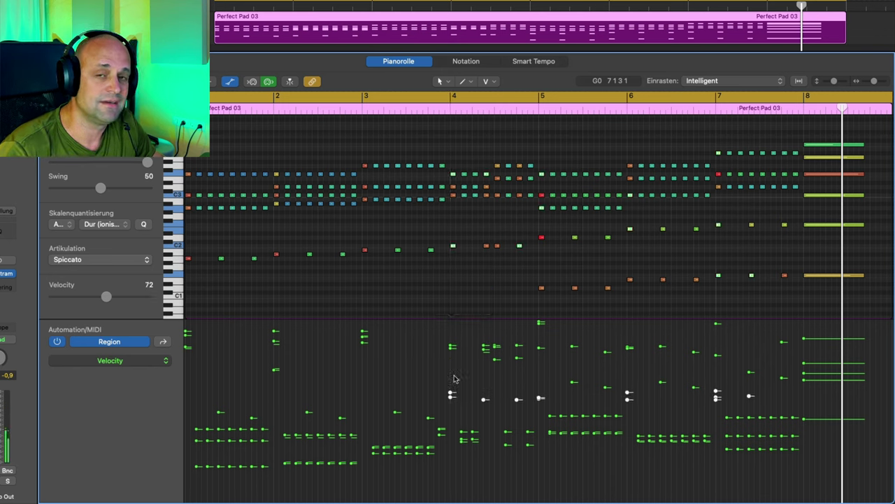
pyautogui.press('super+z')
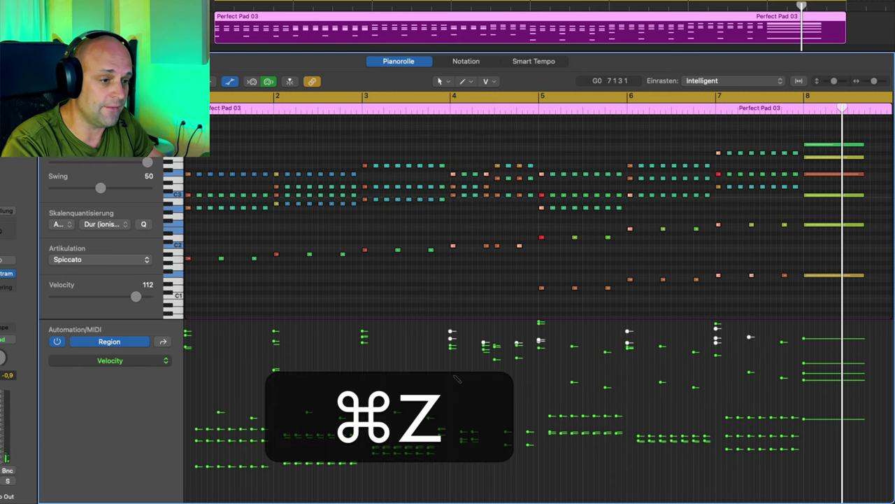
pyautogui.click(578, 472)
# Step: Select only the quiet repeated notes in bar 6 within a rectangle in the Velocity lane, raise them to 68, and undo the change
pyautogui.press('shift')
pyautogui.press('ctrl')
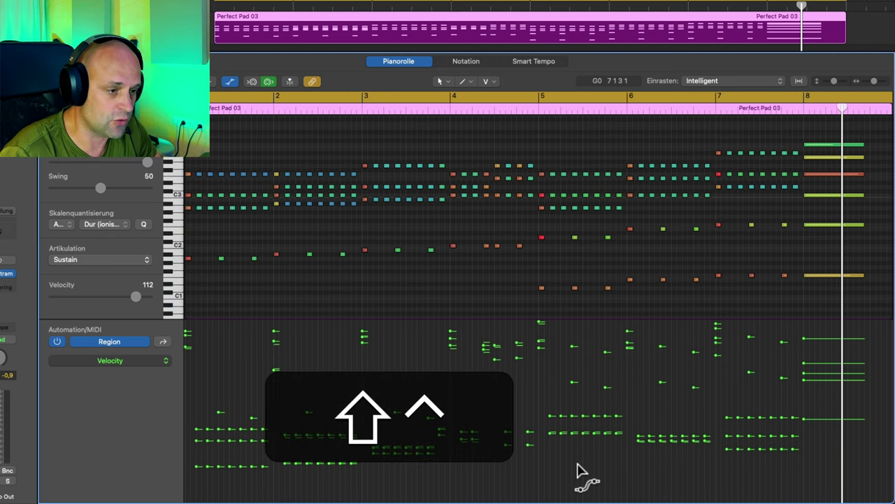
pyautogui.press('alt')
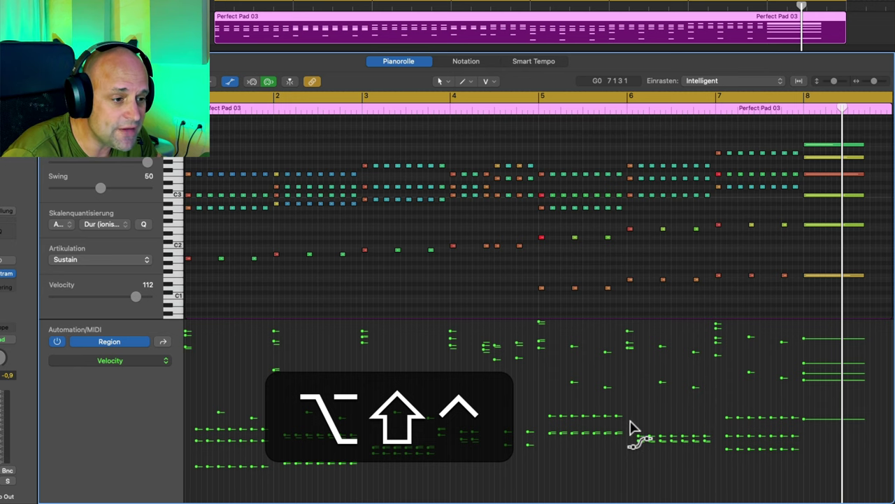
pyautogui.moveTo(713, 449); pyautogui.dragTo(713, 449)
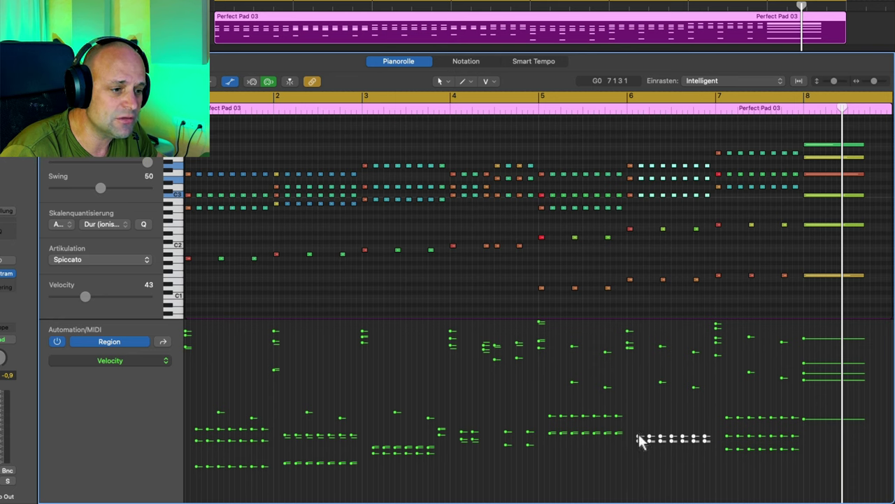
pyautogui.moveTo(638, 436); pyautogui.dragTo(638, 409)
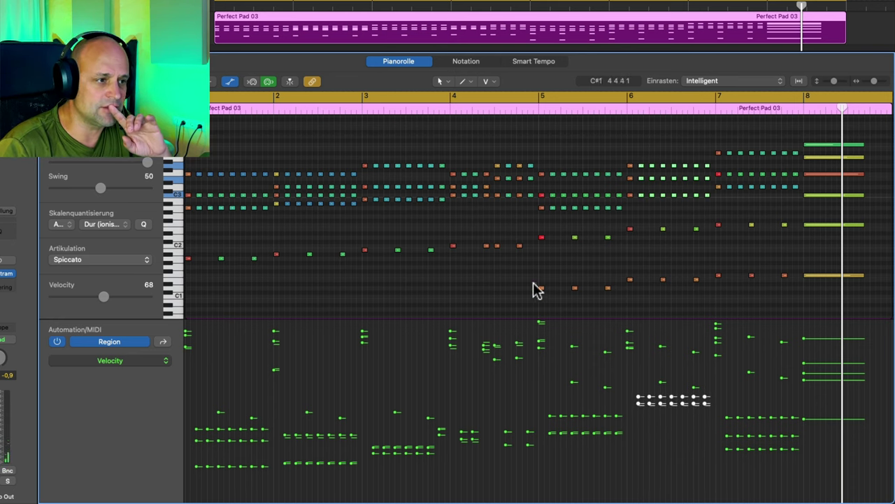
pyautogui.press('super+z')
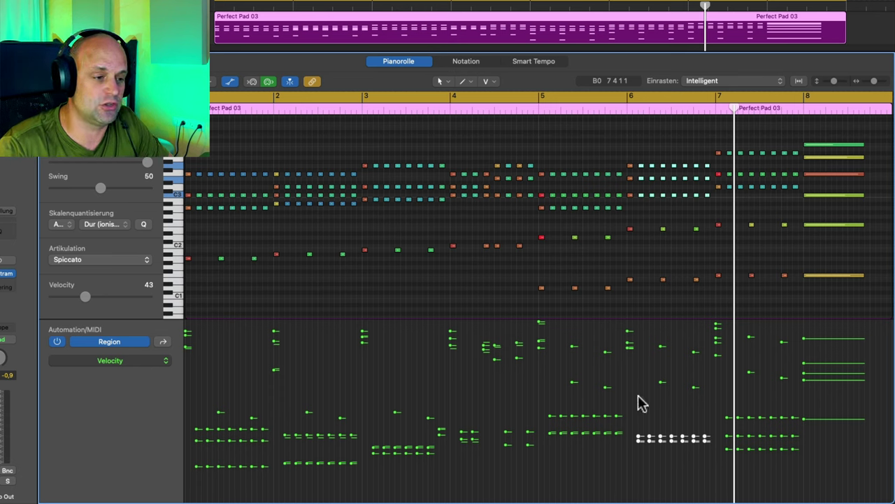
pyautogui.click(642, 404)
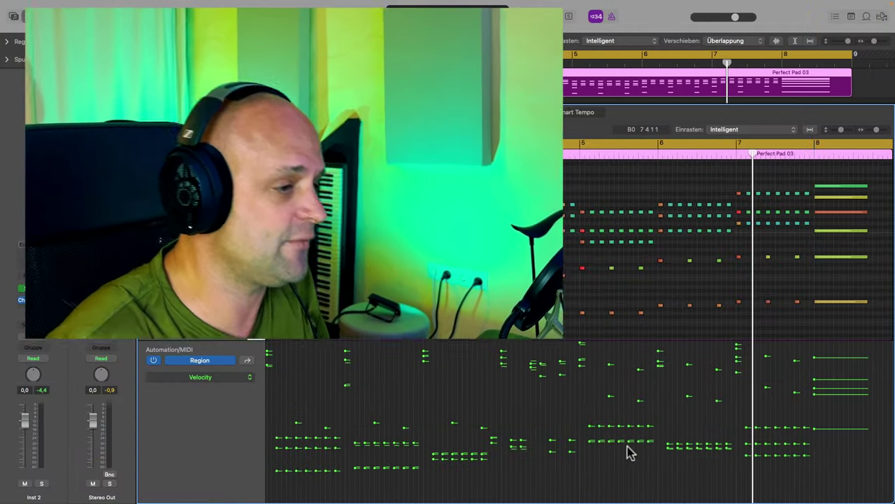
# Step: Insert the Velocity Processor MIDI effect on the Inst 2 channel and move its window over the piano roll
pyautogui.click(45, 277)
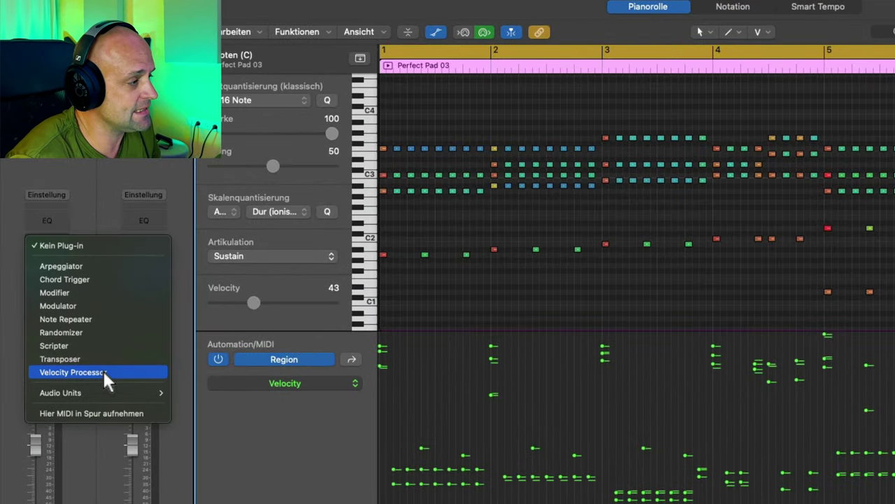
pyautogui.click(103, 370)
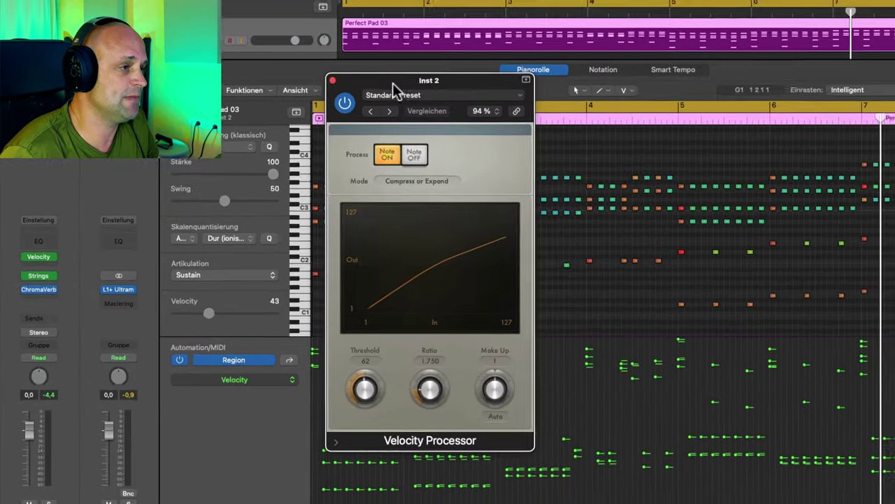
pyautogui.moveTo(392, 82); pyautogui.dragTo(599, 61)
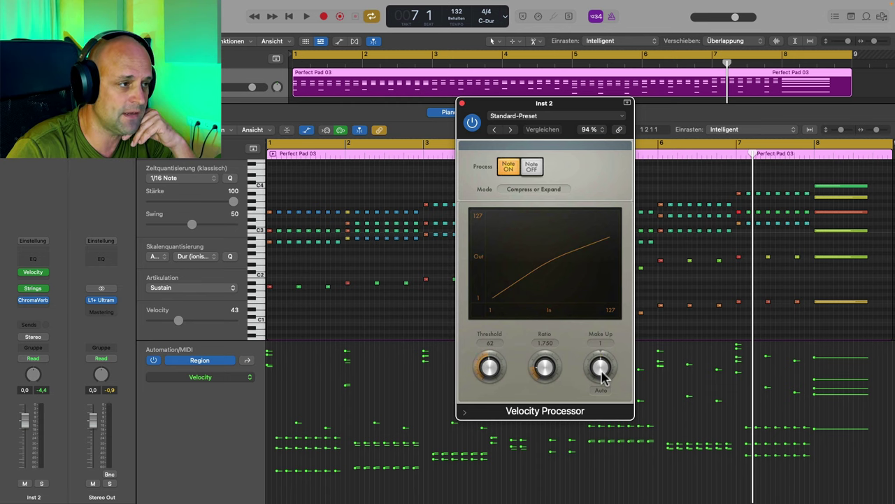
# Step: Play the region from bar 1 through the Velocity Processor to watch its response curve
pyautogui.hscroll(-1, 389, 256)
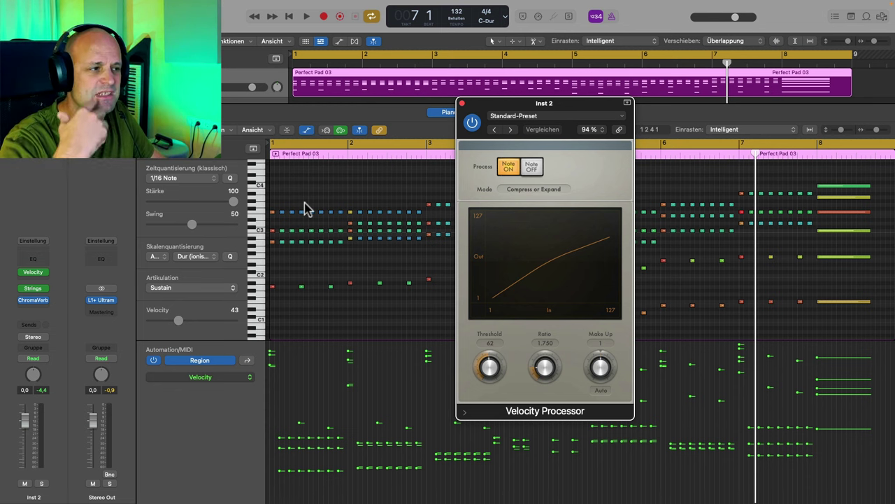
pyautogui.click(294, 70)
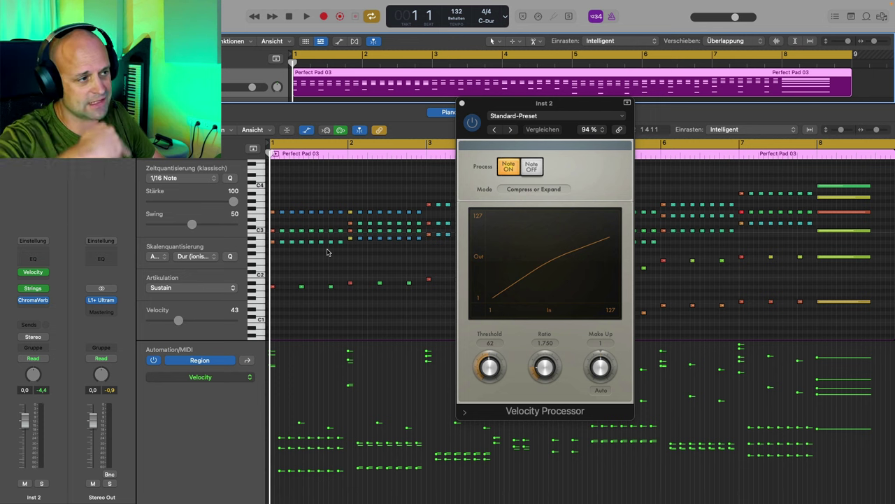
pyautogui.press('space')
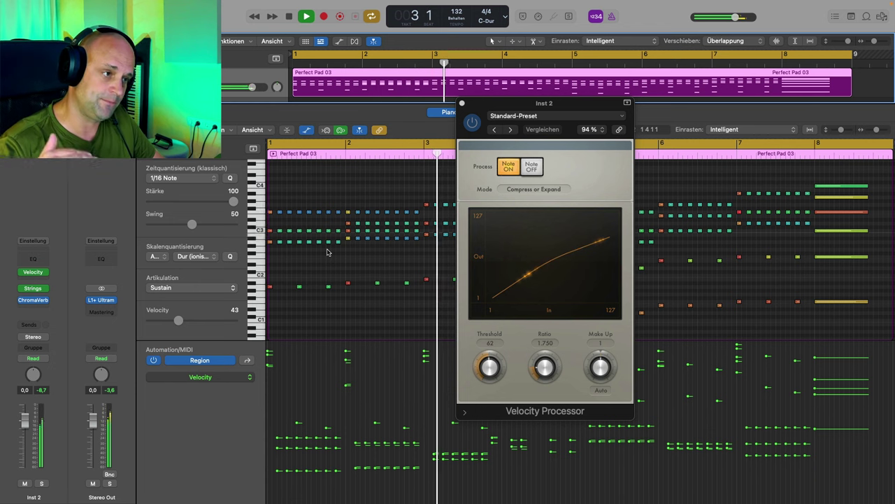
# Step: Stop playback and set the Velocity Processor's Ratio to 2.125 and its Threshold to 126
pyautogui.press('space')
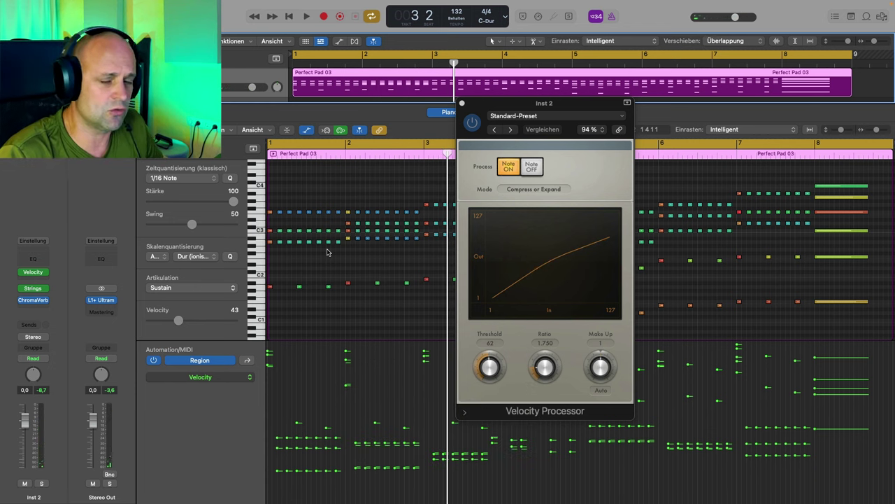
pyautogui.moveTo(548, 370); pyautogui.dragTo(544, 371)
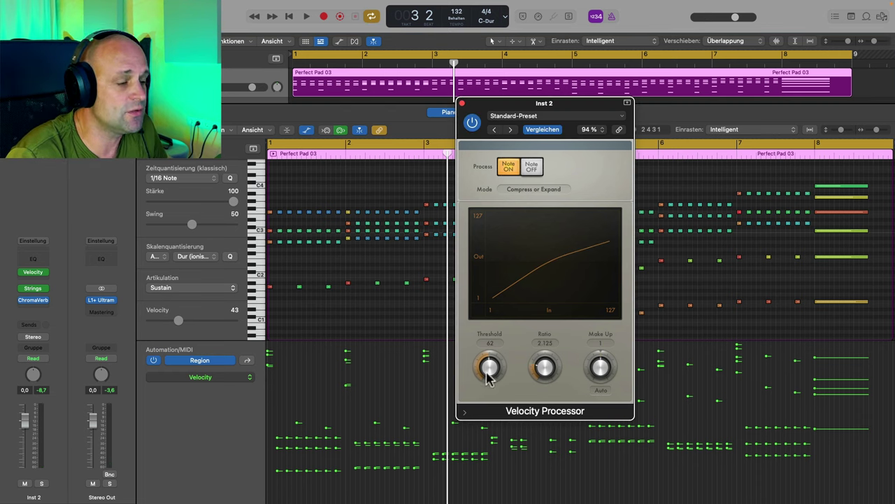
pyautogui.moveTo(488, 376); pyautogui.dragTo(453, 313)
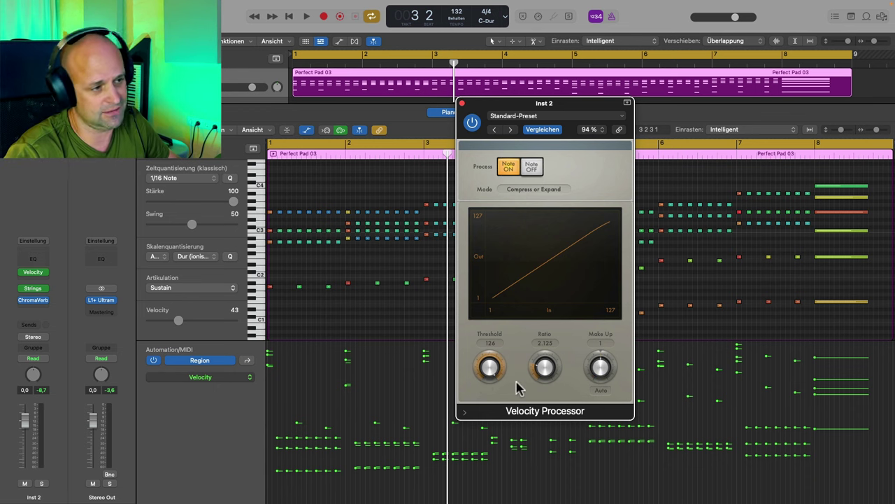
# Step: During playback, lower the Threshold to 49 and raise Make Up to 22, ending with the effect bypassed for comparison
pyautogui.press('space')
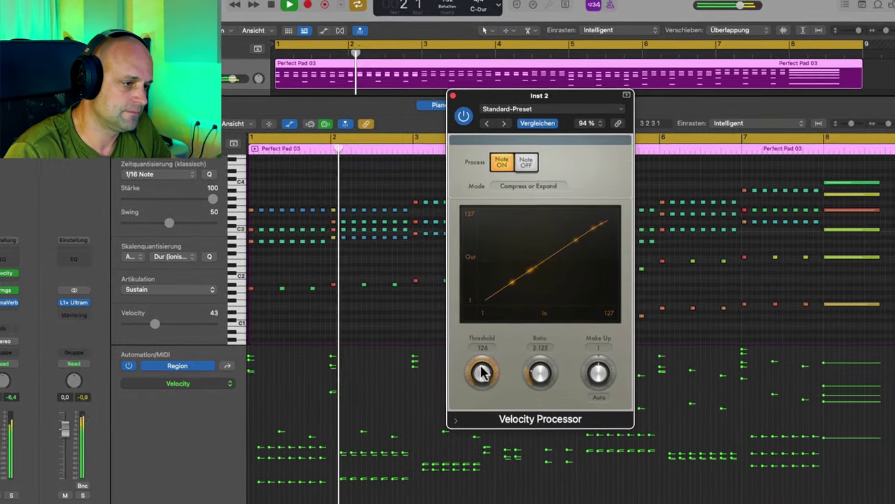
pyautogui.moveTo(487, 363); pyautogui.dragTo(464, 444)
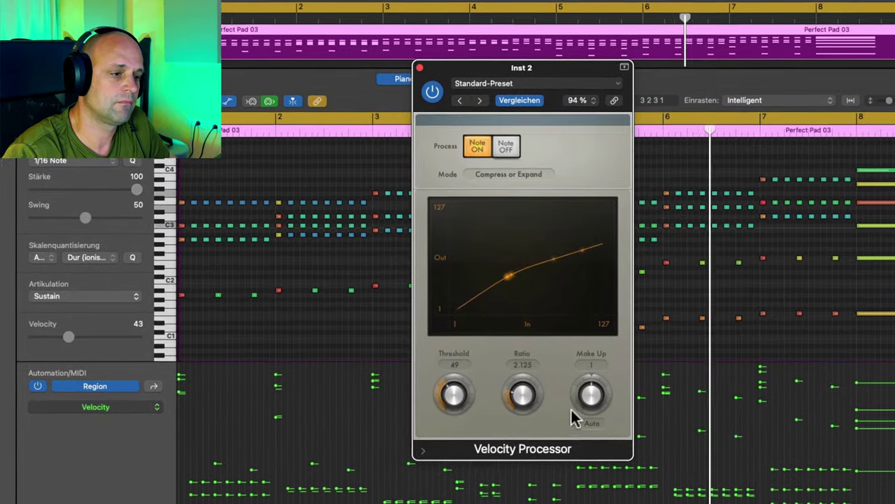
pyautogui.moveTo(578, 411); pyautogui.dragTo(589, 398)
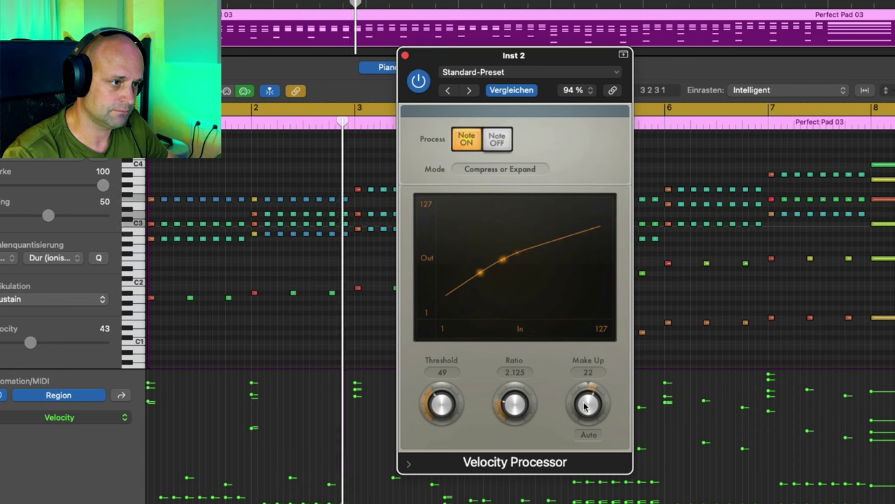
pyautogui.click(420, 82)
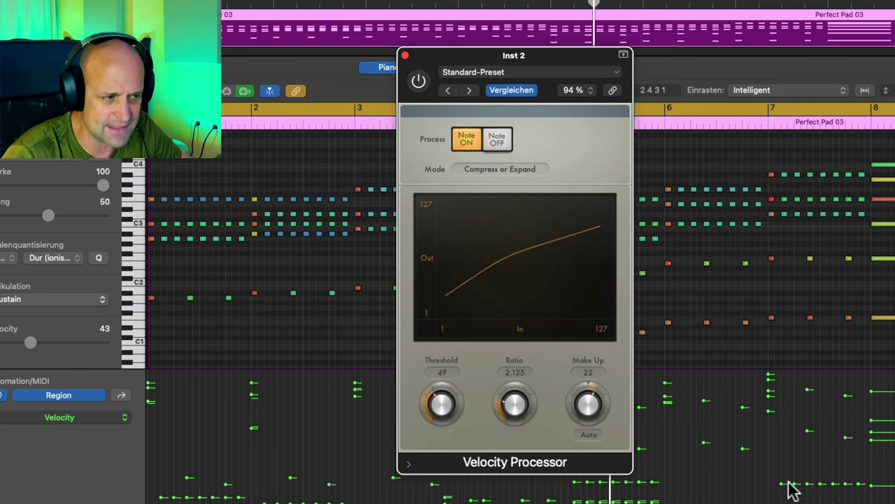
# Step: Switch the Velocity Processor to Add and Scale mode and set Scale to 99 %
pyautogui.click(541, 171)
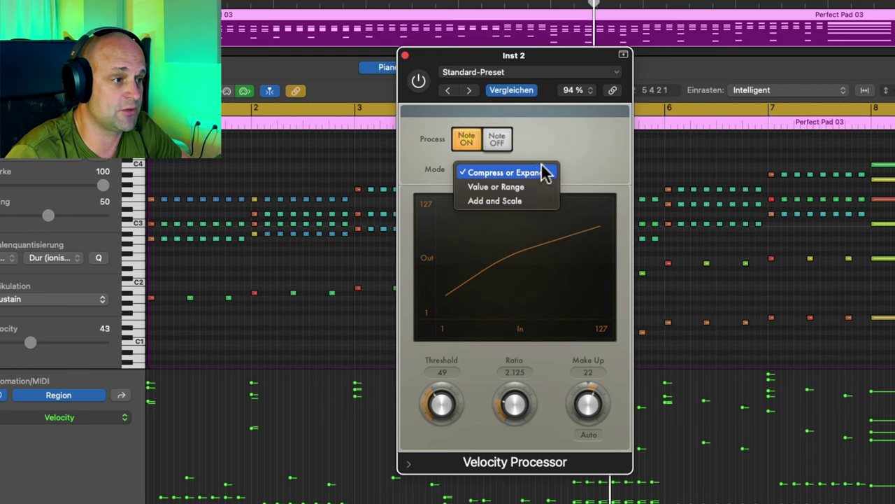
pyautogui.click(482, 201)
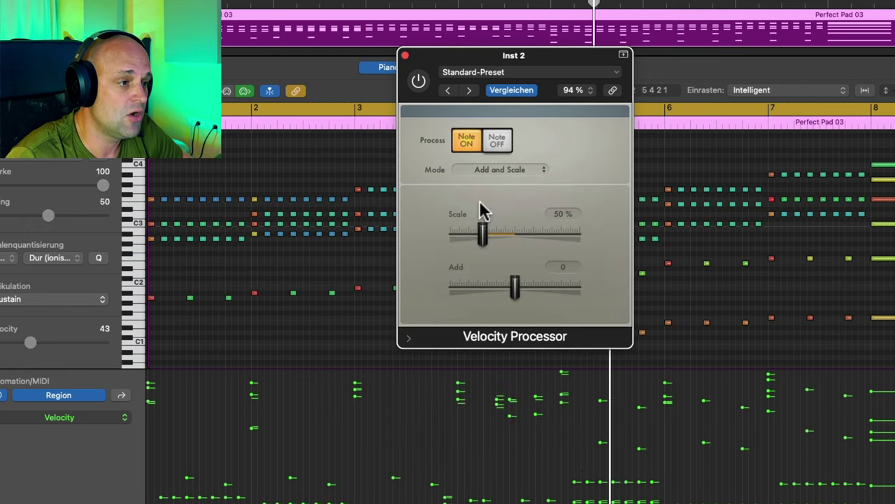
pyautogui.moveTo(483, 236); pyautogui.dragTo(513, 238)
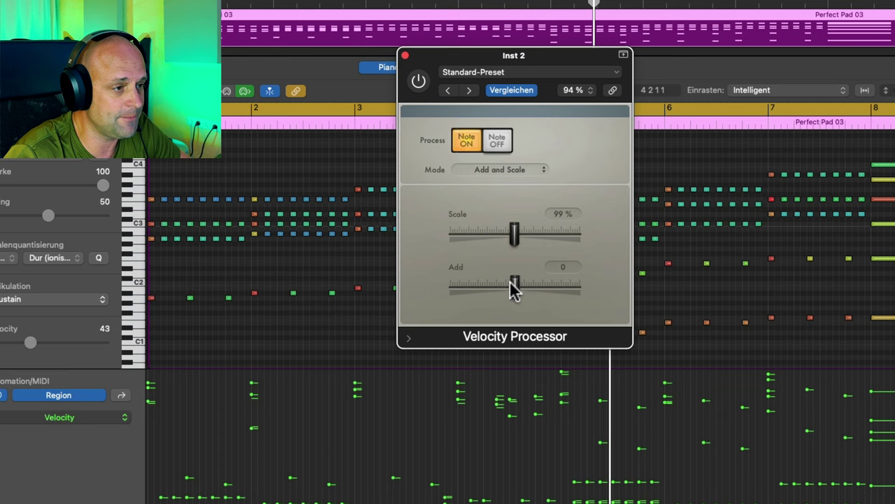
# Step: Return the playhead to bar 1 and display the Velocity Processor's Add parameter in the region automation lane
pyautogui.click(149, 108)
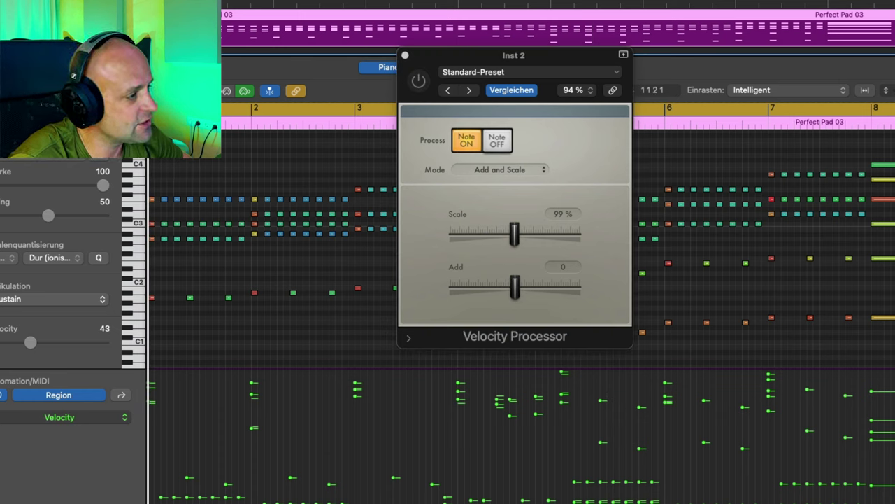
pyautogui.click(126, 418)
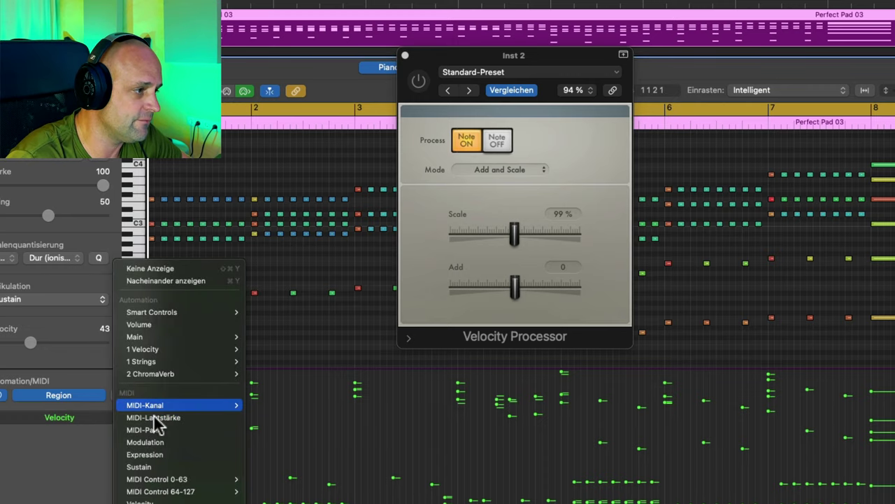
pyautogui.moveTo(171, 341)
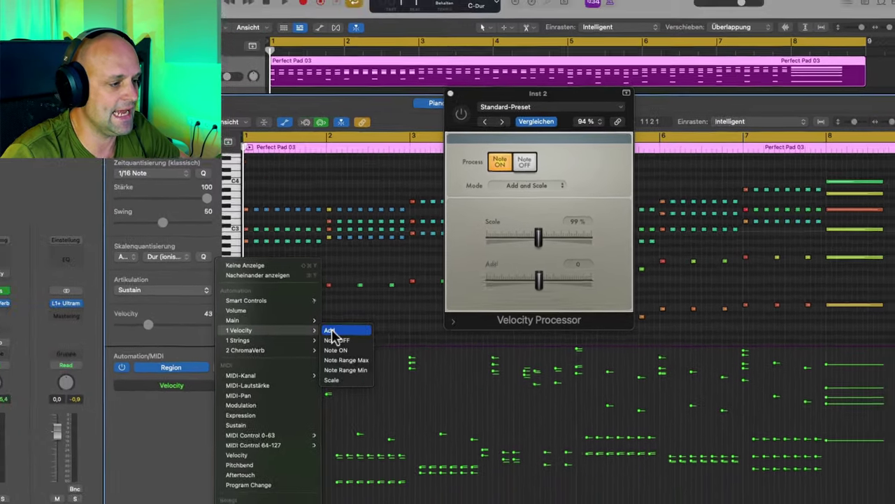
pyautogui.click(332, 332)
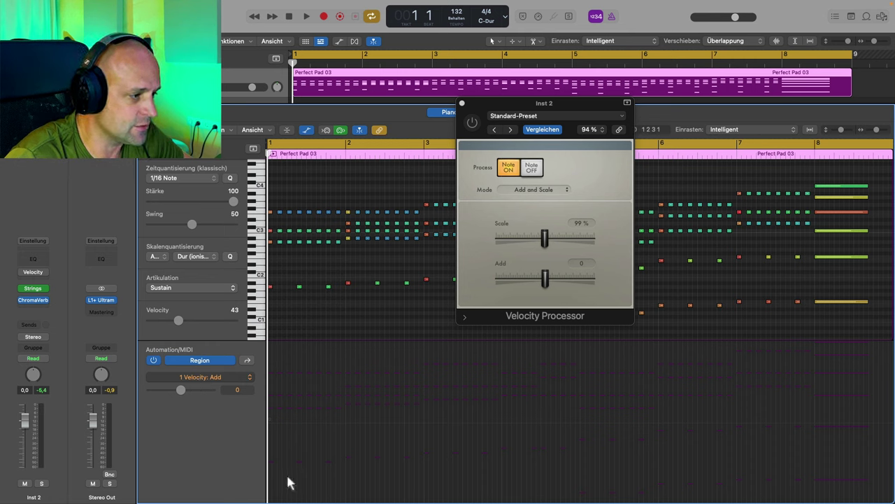
# Step: Draw a rising Add automation ramp from -81 at bar 1 to 88 at bar 8 and audition it with the effect enabled
pyautogui.moveTo(279, 429); pyautogui.dragTo(292, 480)
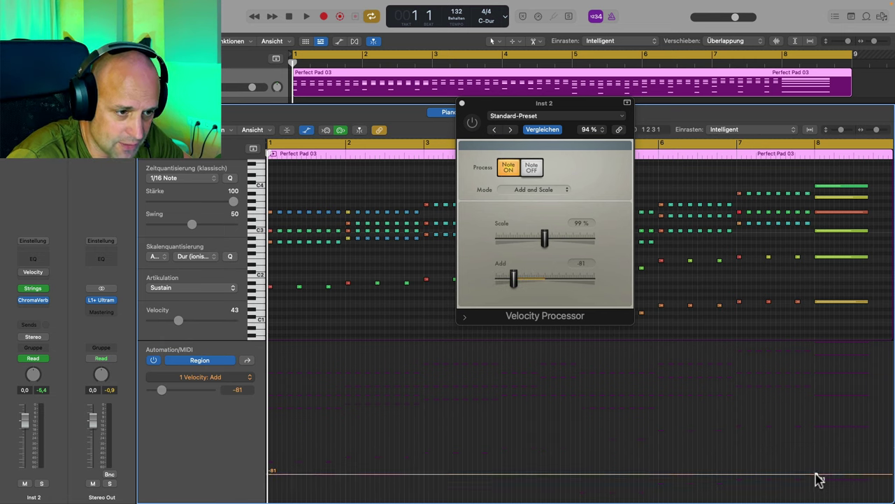
pyautogui.moveTo(817, 475); pyautogui.dragTo(817, 364)
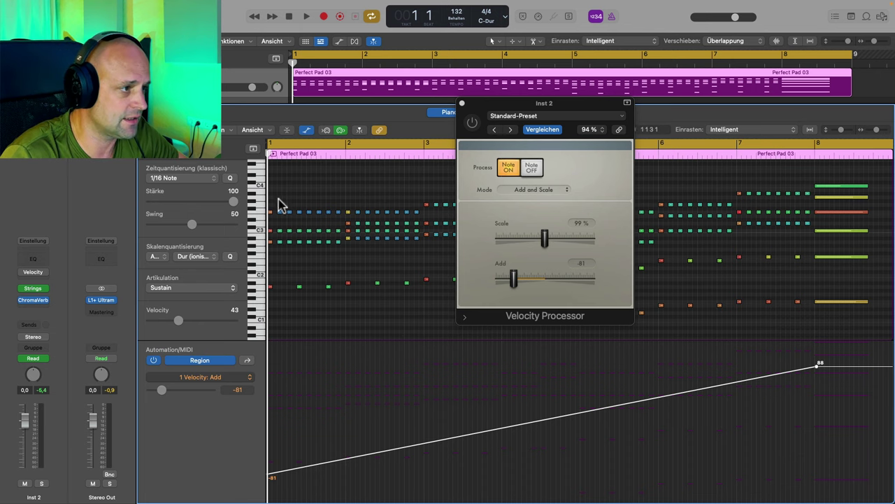
pyautogui.scroll(1, 790, 201)
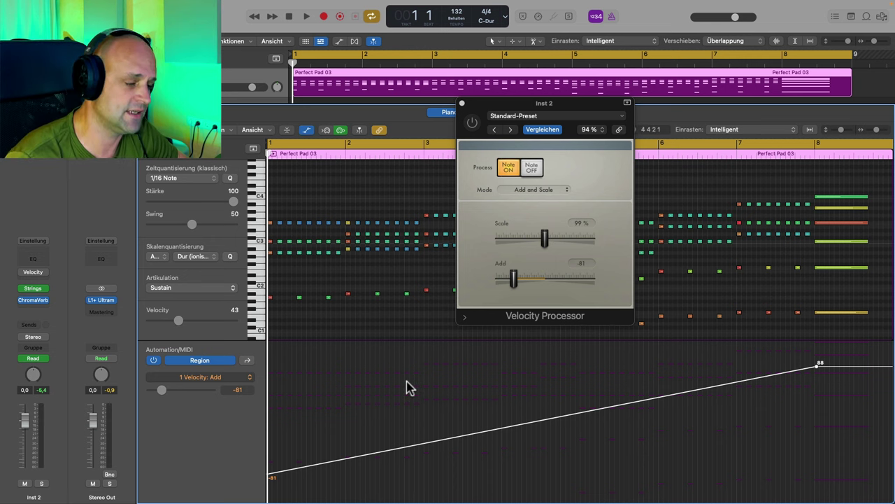
pyautogui.press('space')
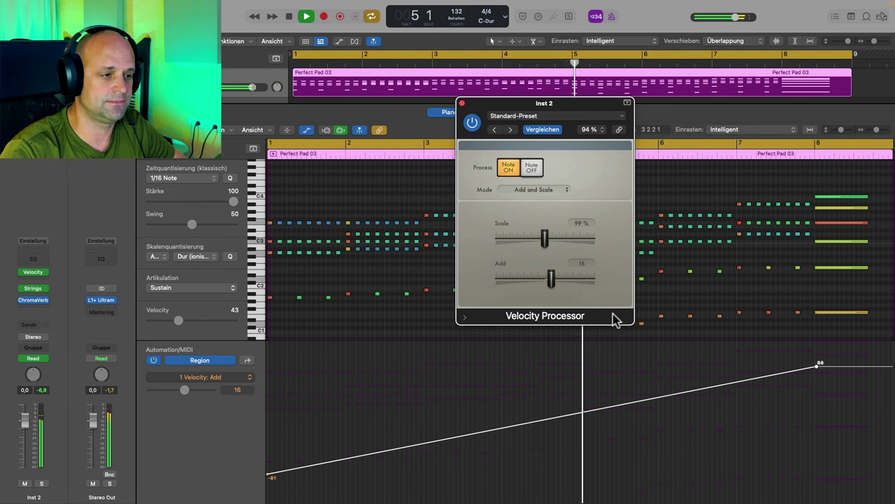
pyautogui.press('space')
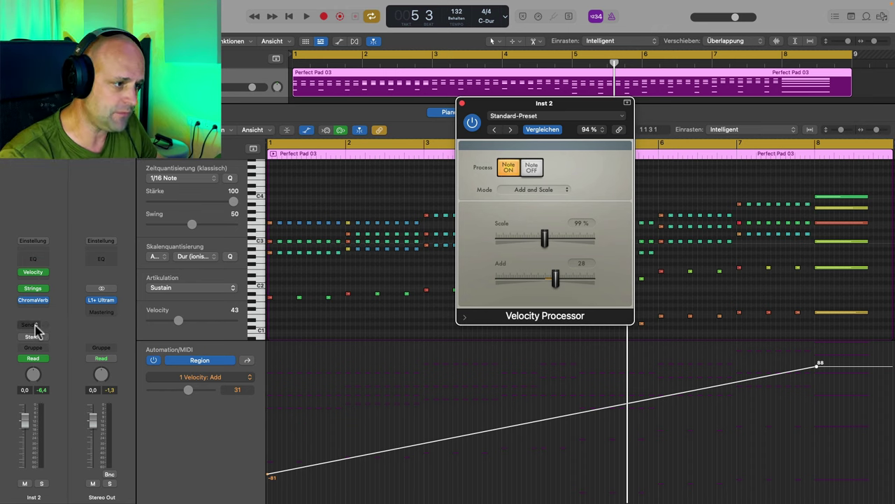
# Step: Bend the Add ramp with new points: -87 at bar 2, -1 just before bar 3, a dip after bar 3, and 38 near bar 4
pyautogui.click(348, 464)
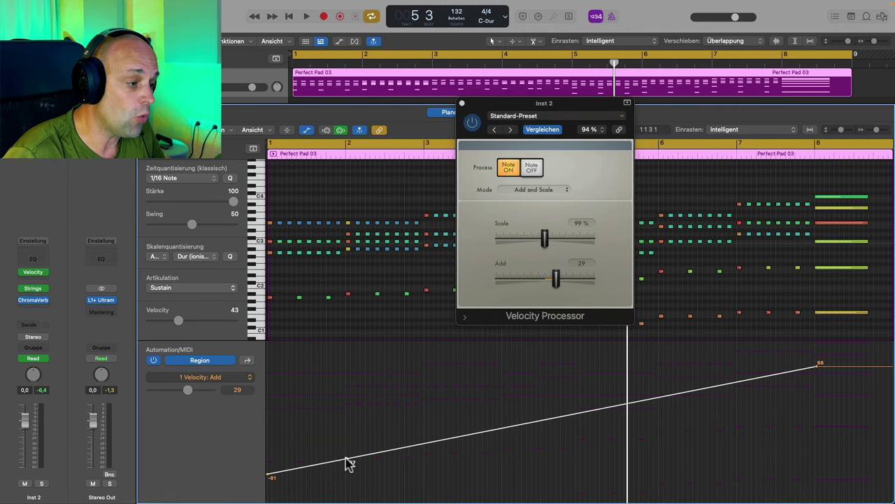
pyautogui.moveTo(347, 462); pyautogui.dragTo(348, 480)
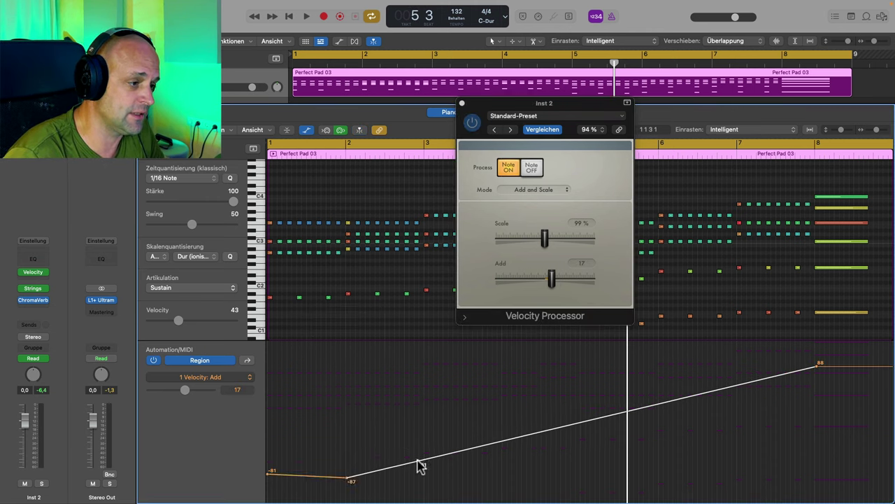
pyautogui.moveTo(420, 466); pyautogui.dragTo(451, 455)
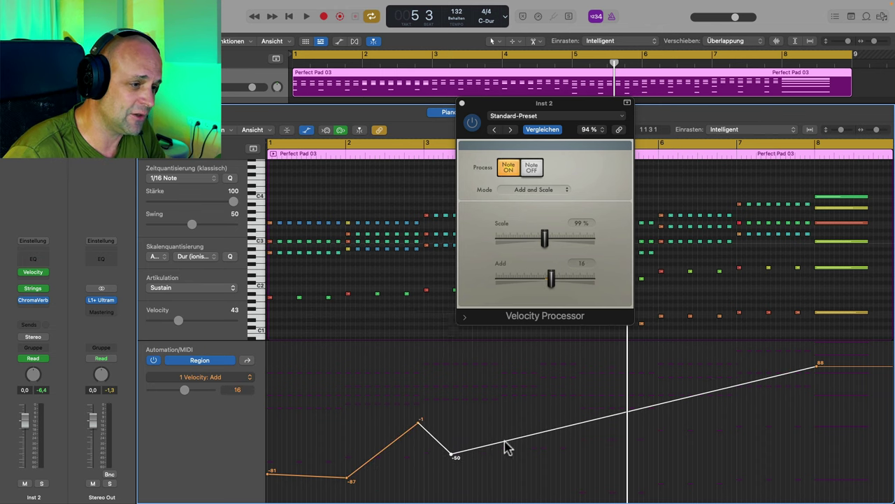
pyautogui.moveTo(503, 441); pyautogui.dragTo(502, 401)
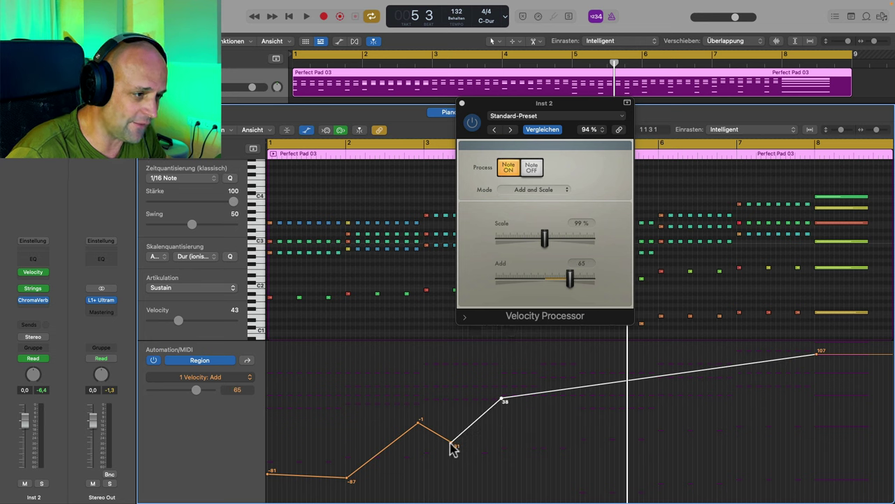
# Step: Reshape the Add curve with -2 at the start, -87 slightly before bar 2 and -79 after bar 3, and audition it
pyautogui.moveTo(452, 442); pyautogui.dragTo(451, 475)
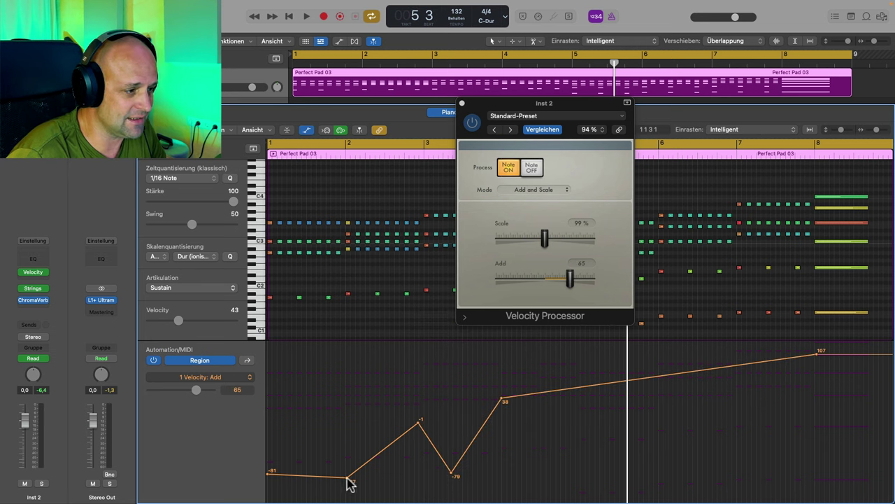
pyautogui.moveTo(350, 482); pyautogui.dragTo(323, 482)
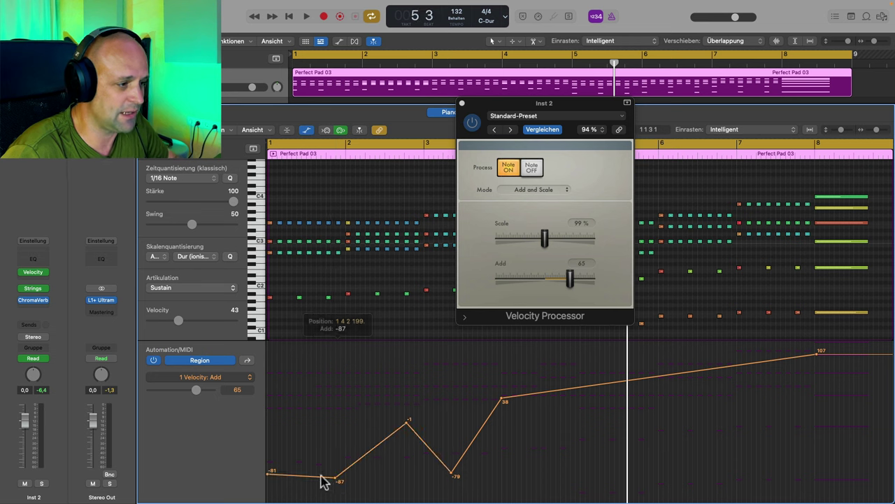
pyautogui.moveTo(270, 474); pyautogui.dragTo(273, 425)
pyautogui.press('space')
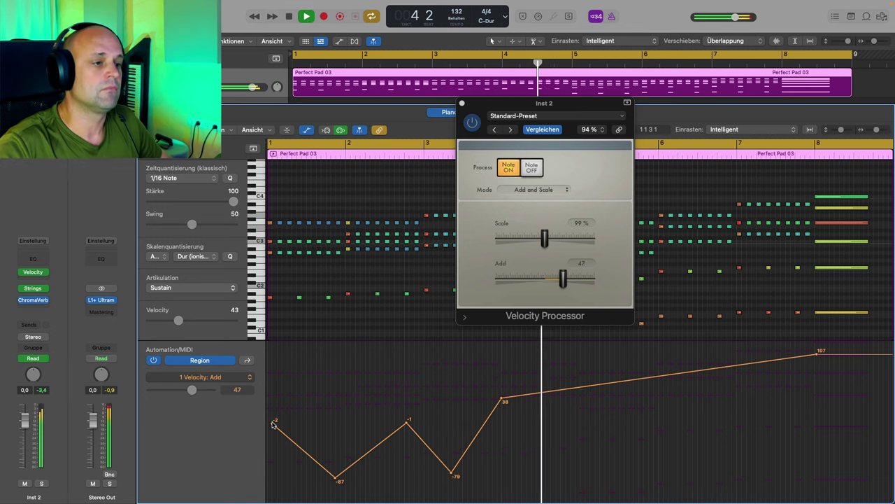
pyautogui.press('space')
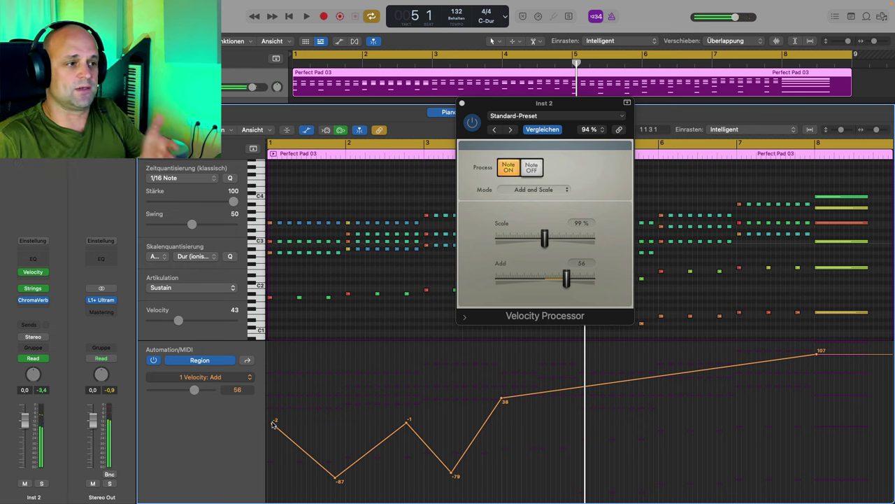